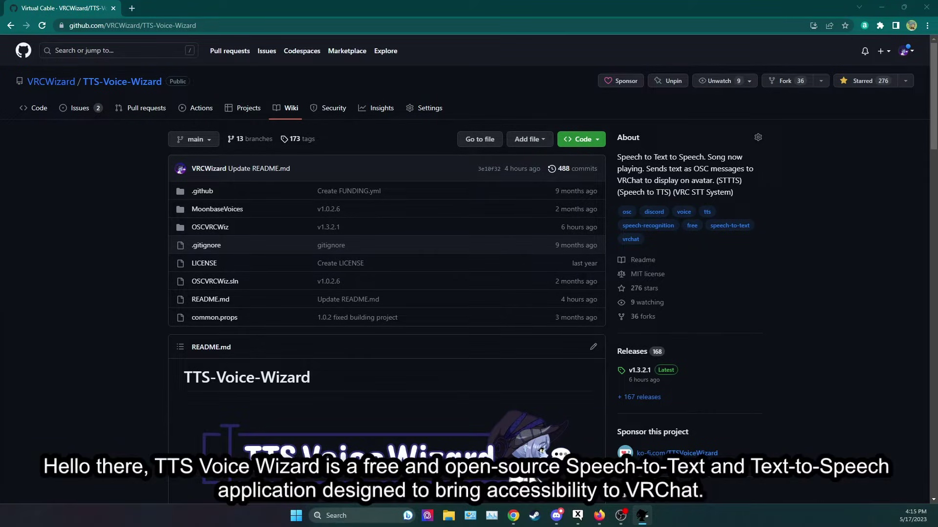
Look through the TTS-Voice-Wizard repository's README, including its demo video and Features list.
{"action": "key", "text": "alt+Tab"}
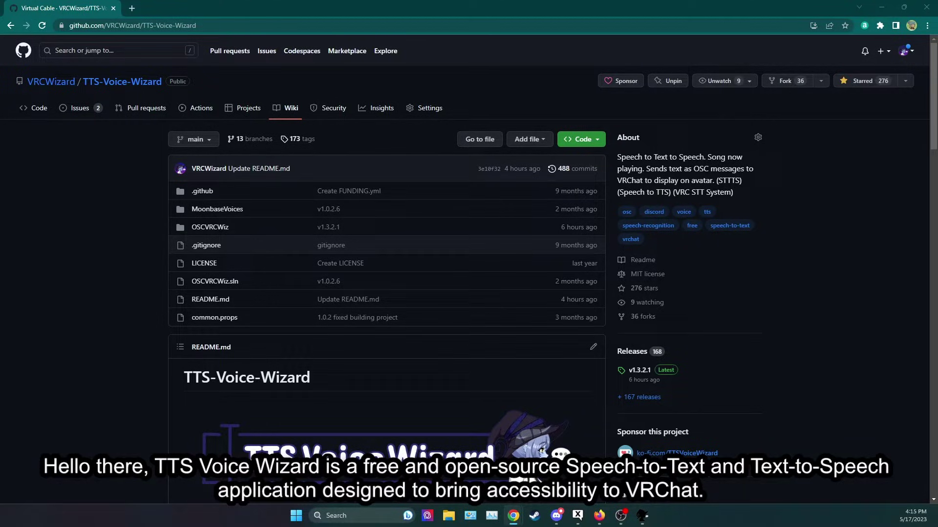
{"action": "scroll", "coordinate": [151, 270], "scroll_direction": "down", "scroll_amount": 2}
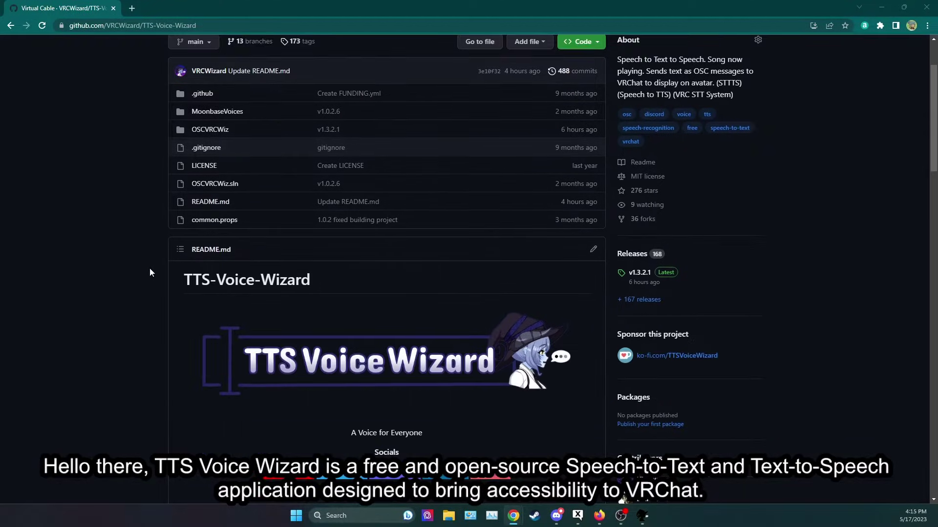
{"action": "key", "text": "alt+Tab"}
{"action": "key", "text": "alt+Tab"}
{"action": "scroll", "coordinate": [69, 232], "scroll_direction": "down", "scroll_amount": 5}
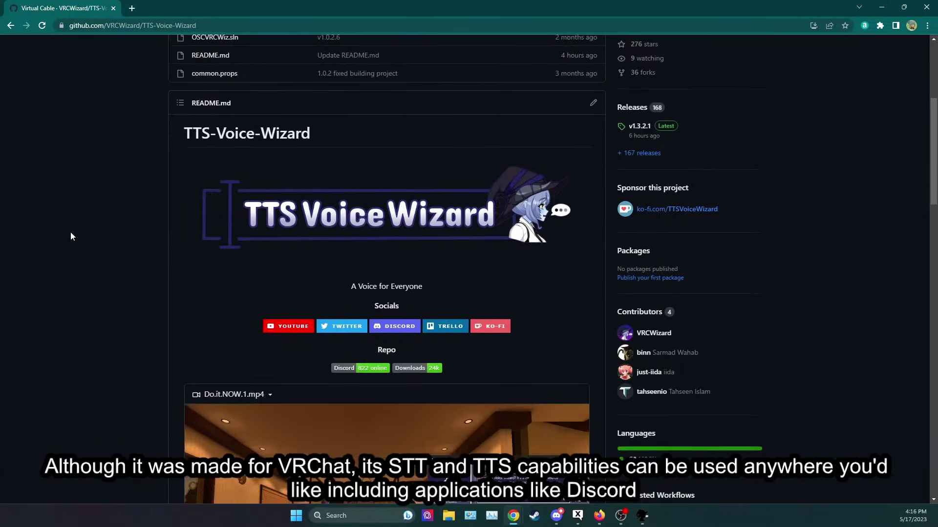
{"action": "scroll", "coordinate": [82, 220], "scroll_direction": "down", "scroll_amount": 1}
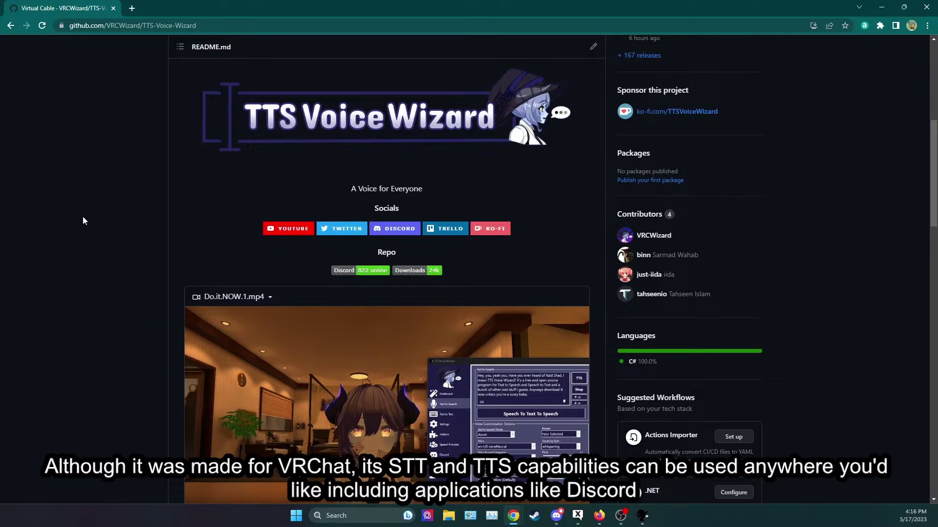
{"action": "scroll", "coordinate": [86, 219], "scroll_direction": "down", "scroll_amount": 1}
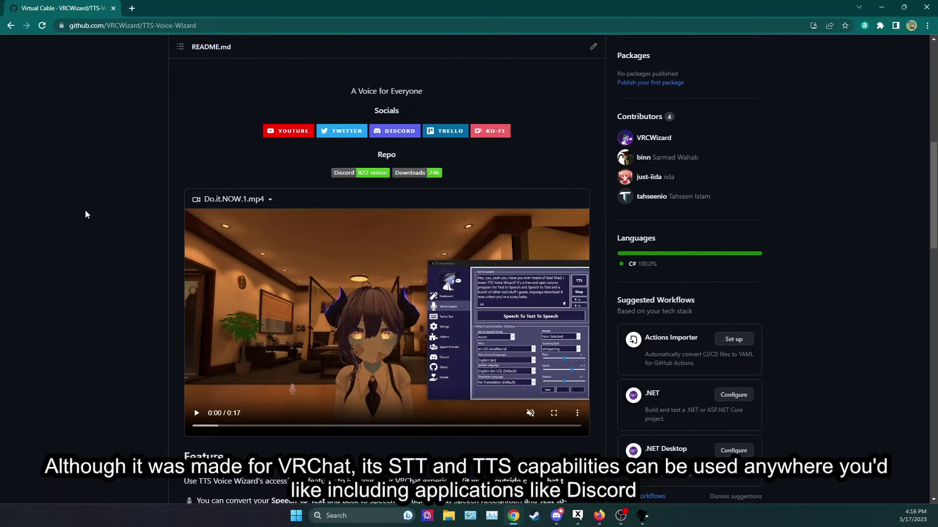
{"action": "scroll", "coordinate": [85, 210], "scroll_direction": "down", "scroll_amount": 4}
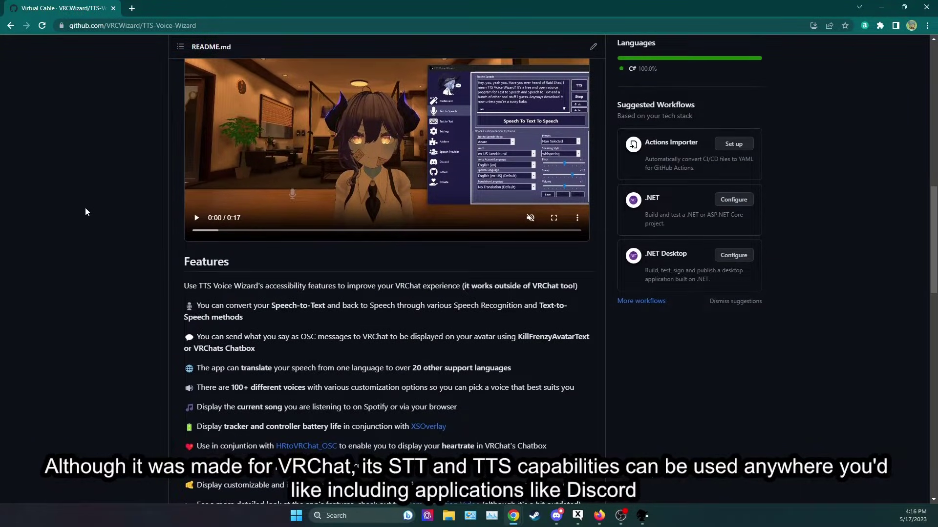
{"action": "scroll", "coordinate": [85, 207], "scroll_direction": "down", "scroll_amount": 1}
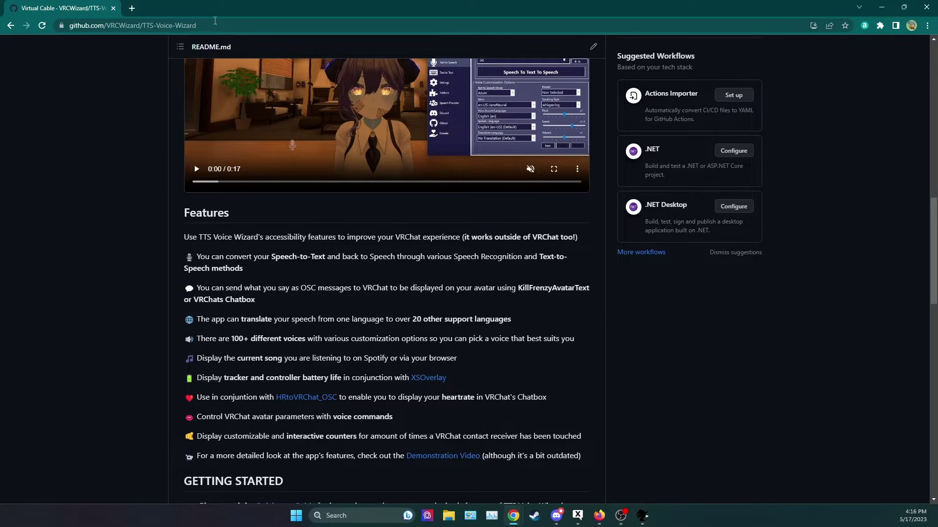
{"action": "left_click_drag", "start_coordinate": [200, 25], "coordinate": [67, 26]}
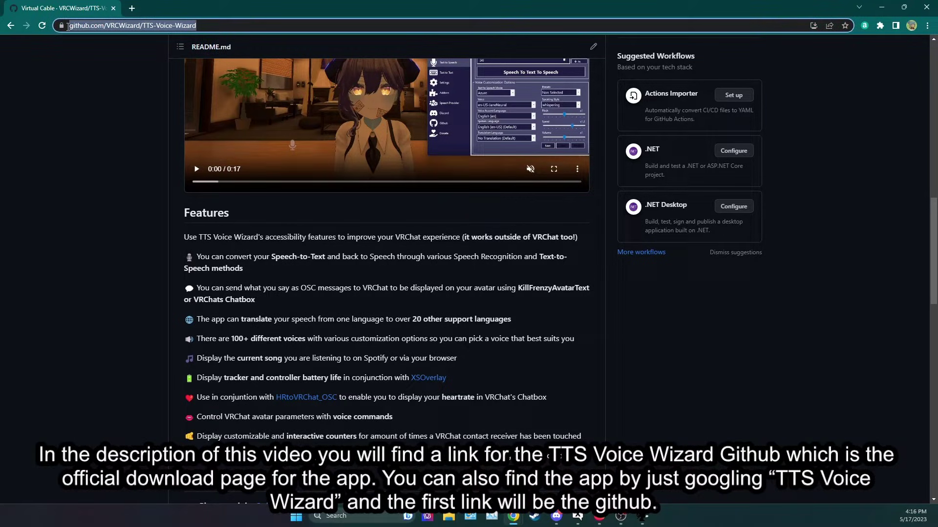
{"action": "left_click", "coordinate": [117, 138]}
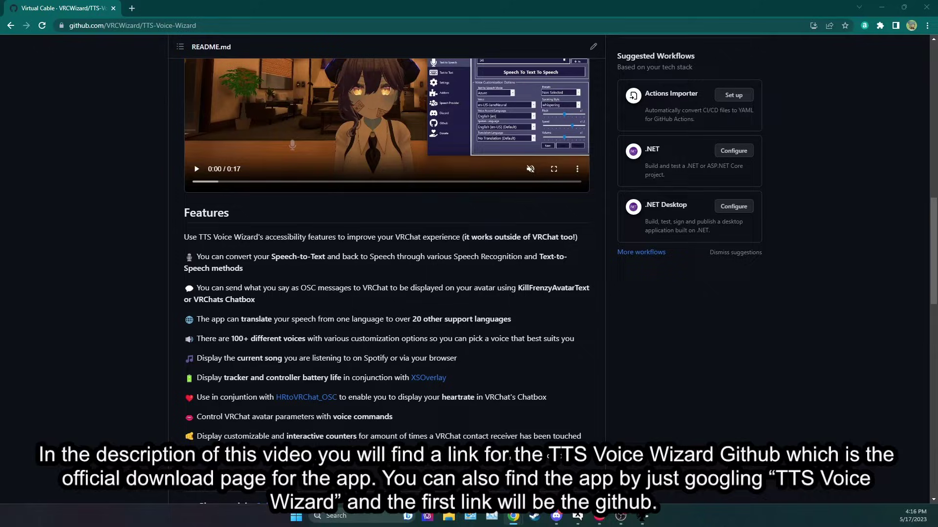
{"action": "key", "text": "alt+Tab"}
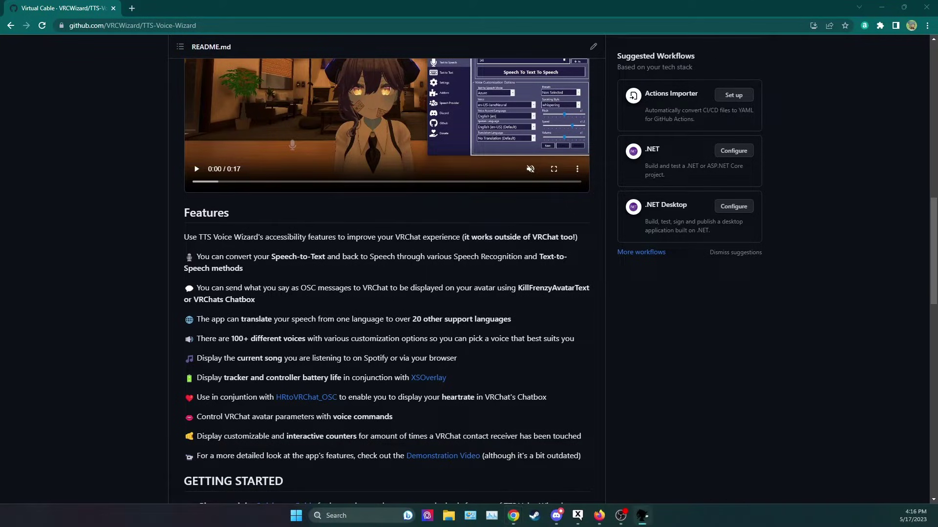
Open the Quickstart Guide linked in the README's Getting Started section.
{"action": "left_click", "coordinate": [105, 234]}
{"action": "scroll", "coordinate": [119, 229], "scroll_direction": "down", "scroll_amount": 6}
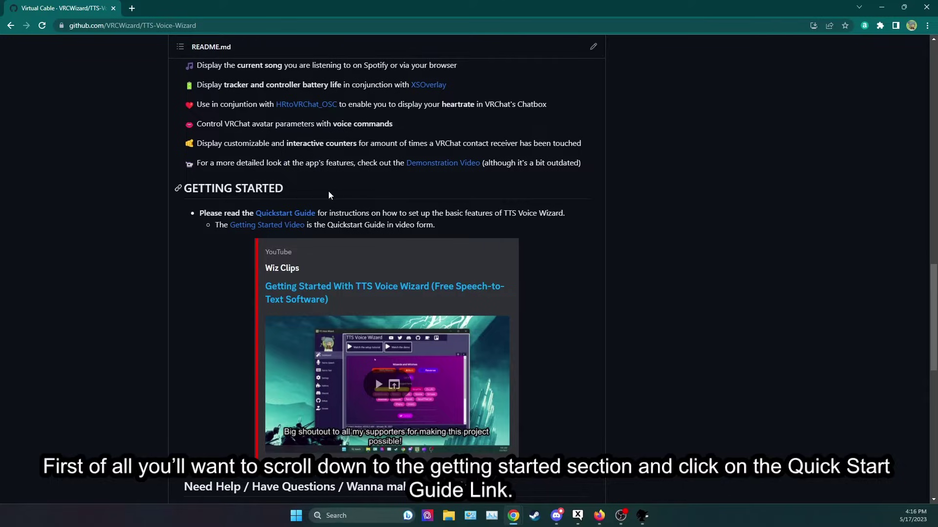
{"action": "left_click", "coordinate": [295, 219]}
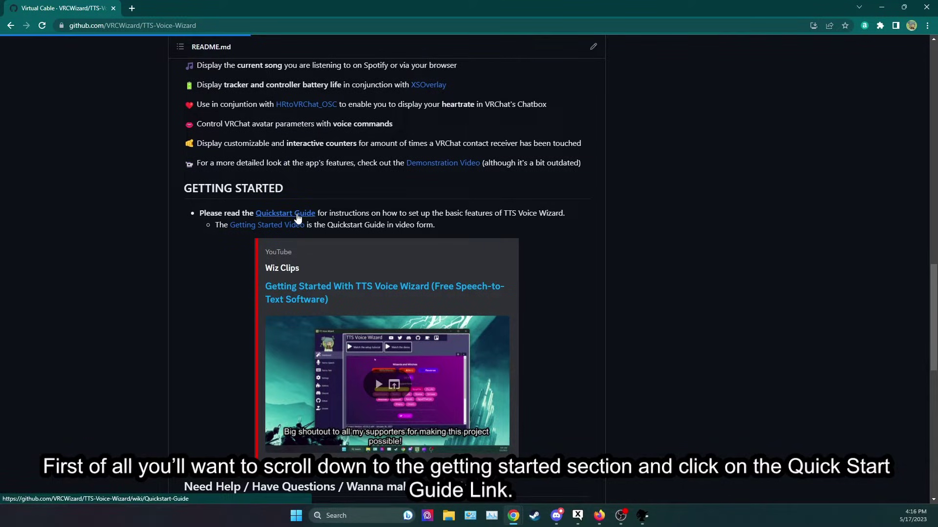
Jump to the guide's Installation section and download TTSVoiceWizard-v1.3.2.1-x64.zip.
{"action": "scroll", "coordinate": [274, 223], "scroll_direction": "down", "scroll_amount": 1}
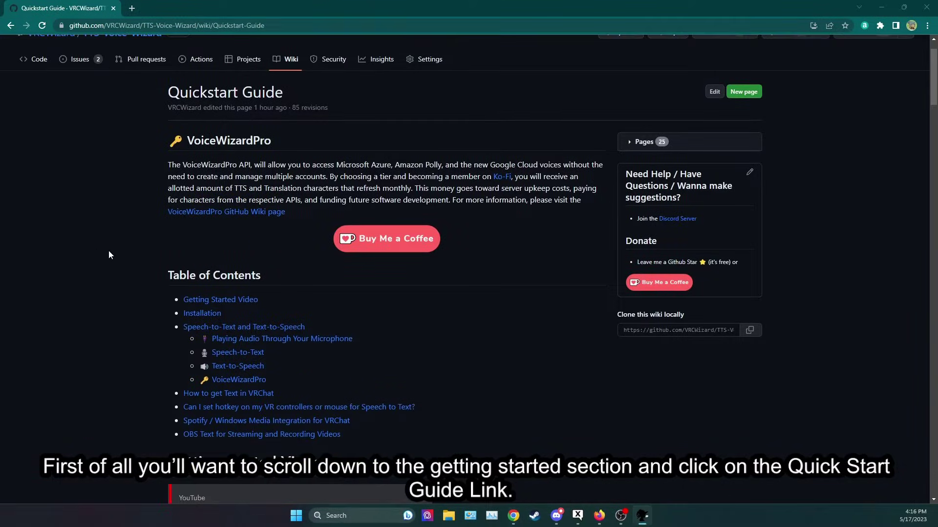
{"action": "scroll", "coordinate": [110, 248], "scroll_direction": "down", "scroll_amount": 3}
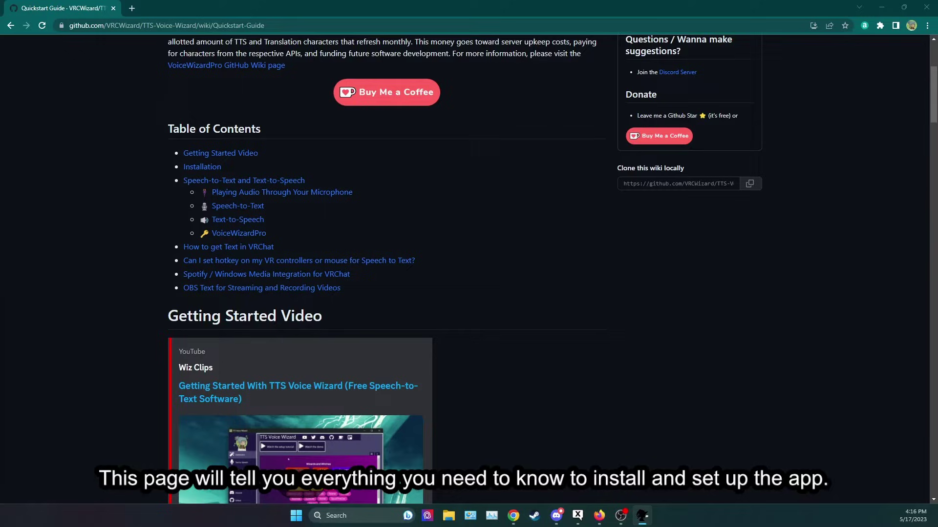
{"action": "key", "text": "alt+Tab"}
{"action": "key", "text": "alt+Tab"}
{"action": "left_click", "coordinate": [210, 167]}
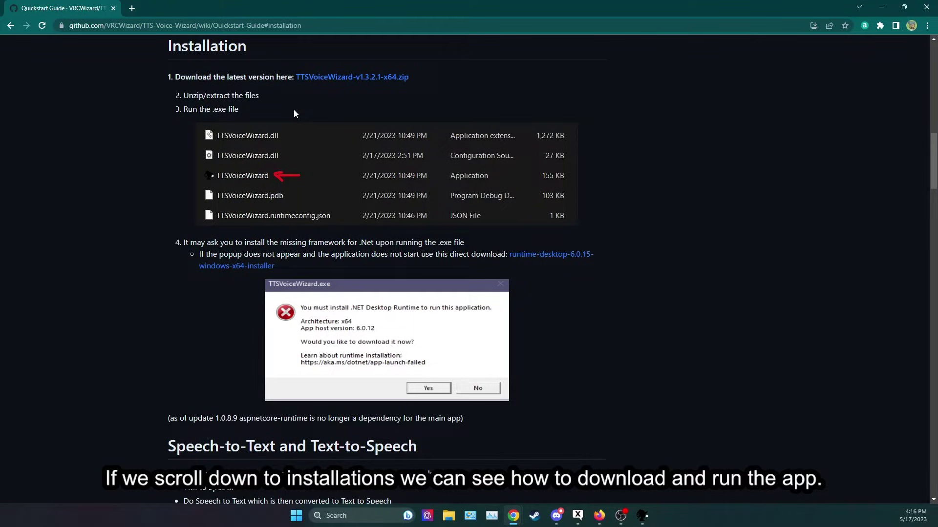
{"action": "left_click", "coordinate": [352, 76]}
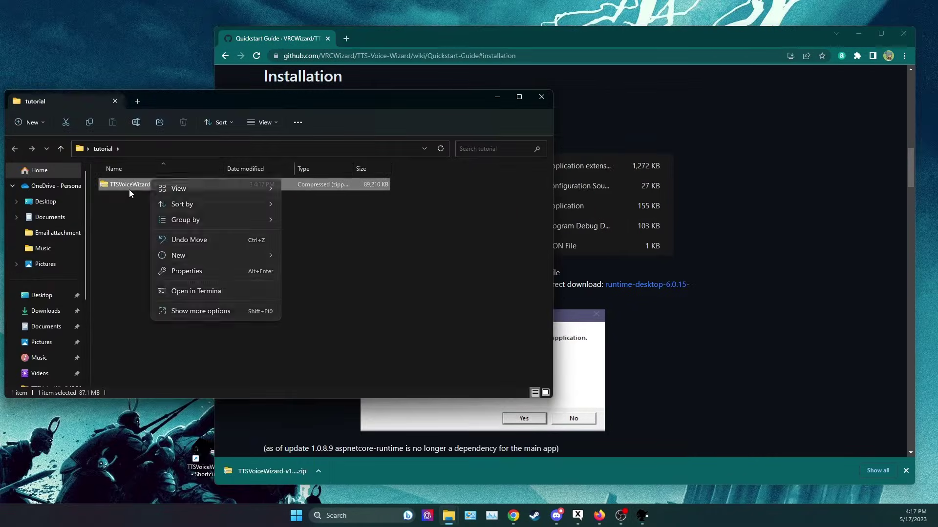
Extract the TTSVoiceWizard zip in the tutorial folder to the suggested destination.
{"action": "left_click", "coordinate": [129, 189]}
{"action": "right_click", "coordinate": [130, 189]}
{"action": "left_click", "coordinate": [161, 279]}
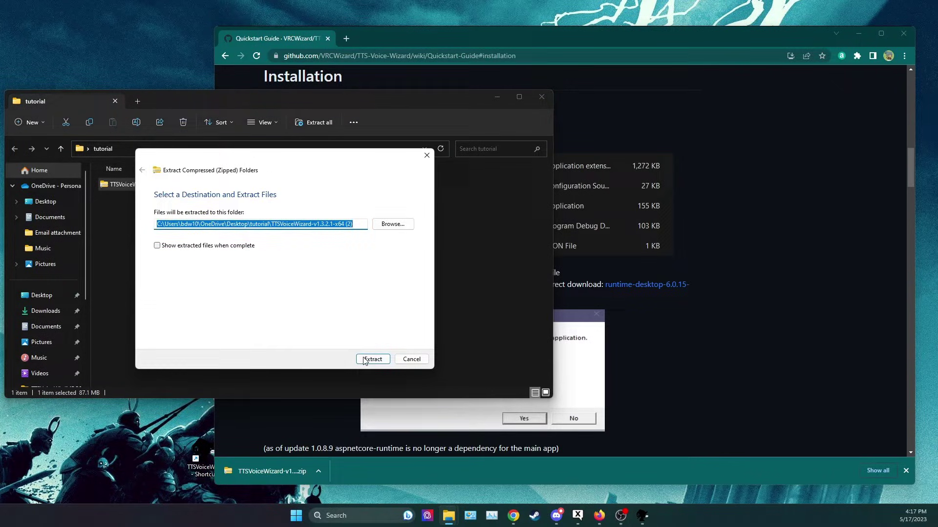
{"action": "left_click", "coordinate": [368, 362]}
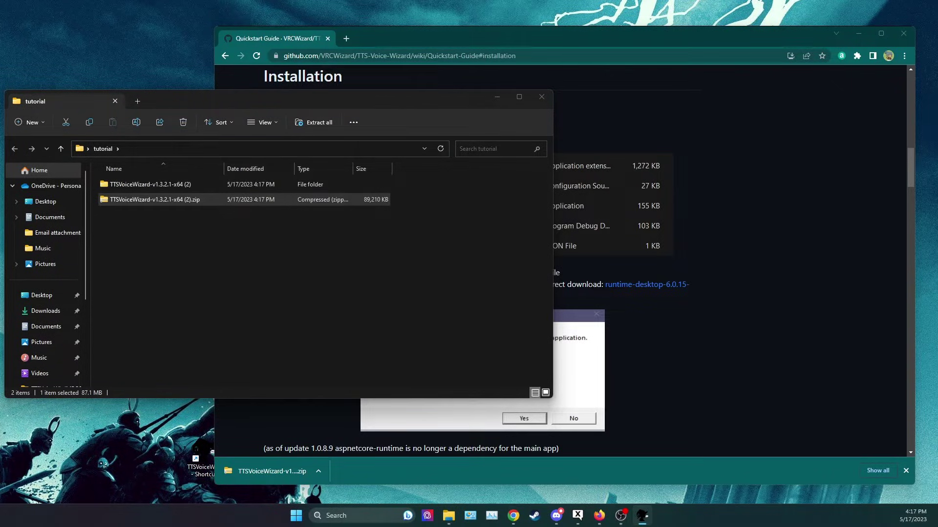
Find the TTSVoiceWizard program in the extracted folder, launch it from its desktop shortcut, and allow it to run despite the SmartScreen block.
{"action": "double_click", "coordinate": [146, 184]}
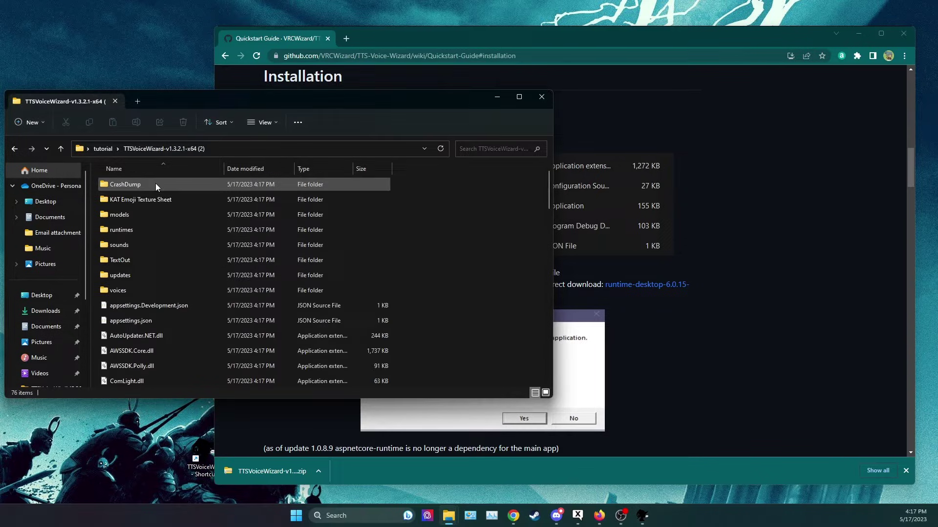
{"action": "scroll", "coordinate": [149, 229], "scroll_direction": "down", "scroll_amount": 18}
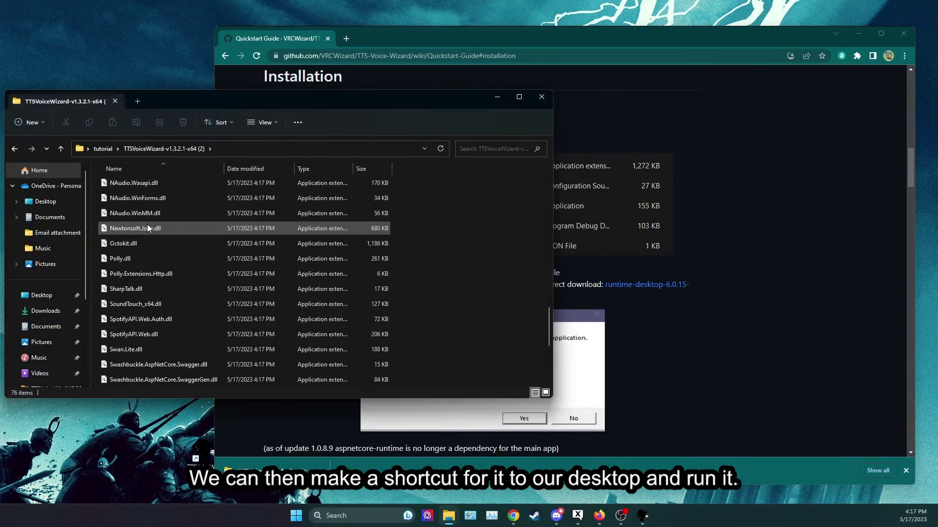
{"action": "scroll", "coordinate": [149, 229], "scroll_direction": "down", "scroll_amount": 1}
{"action": "left_click", "coordinate": [165, 469]}
{"action": "double_click", "coordinate": [161, 463]}
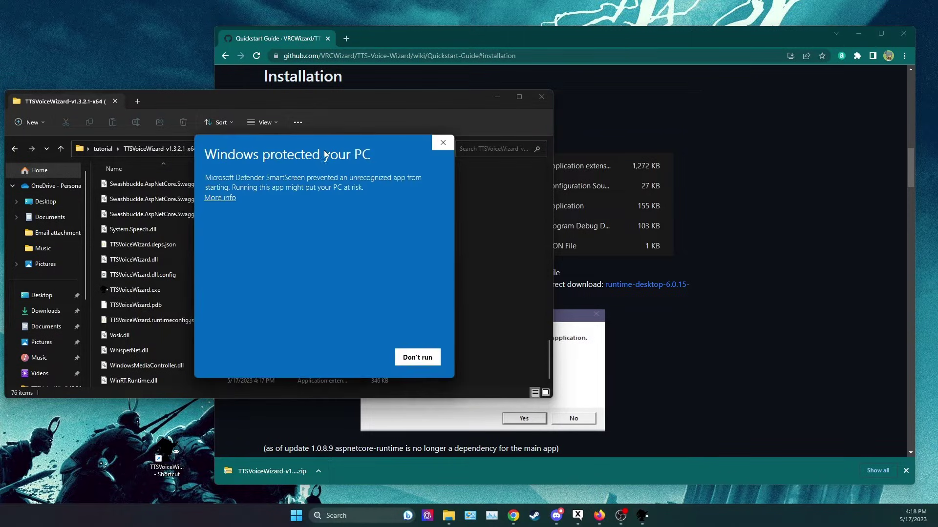
{"action": "left_click", "coordinate": [227, 199]}
{"action": "left_click", "coordinate": [346, 357]}
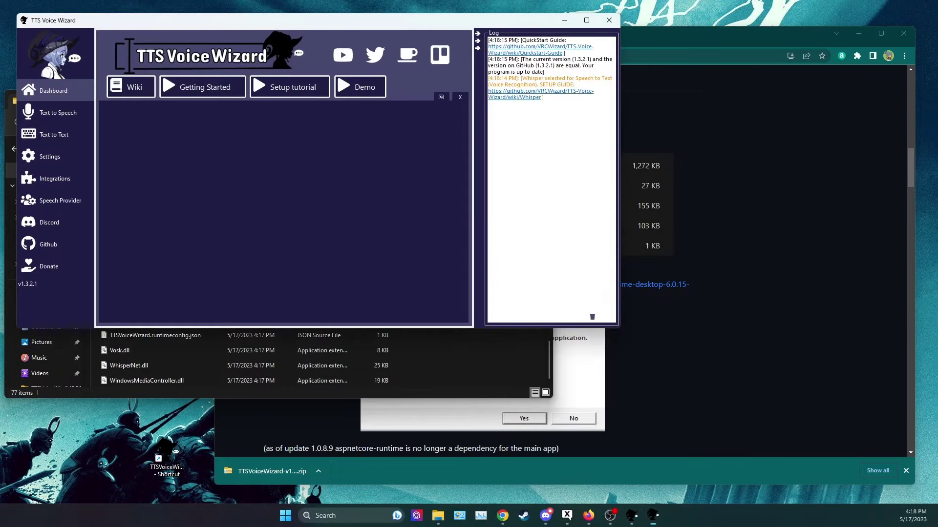
{"action": "left_click_drag", "start_coordinate": [135, 27], "coordinate": [201, 51]}
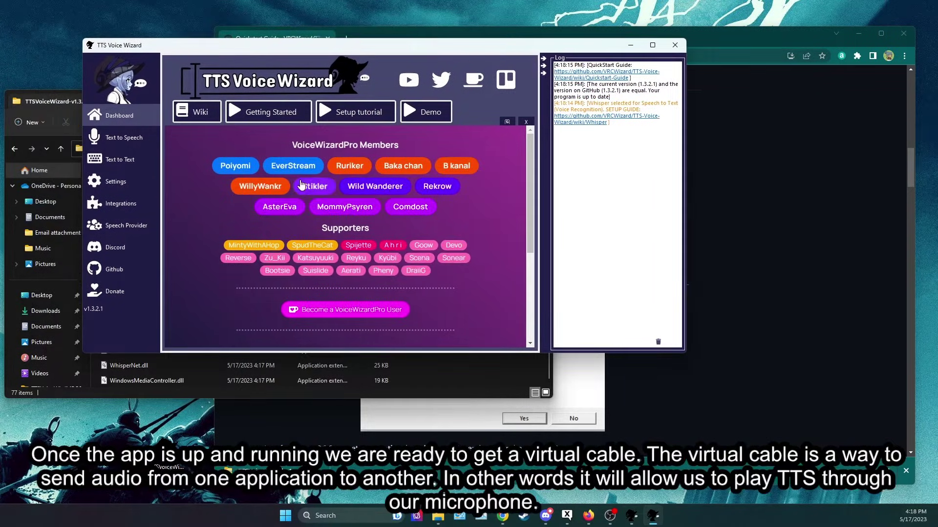
Return to the Quickstart Guide in the browser and open the virtual cable download and setup page.
{"action": "left_click", "coordinate": [778, 101]}
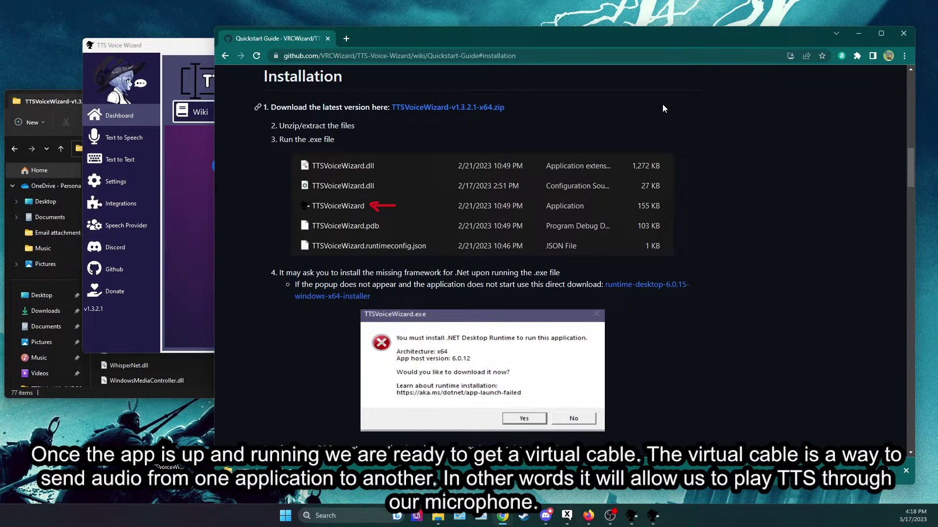
{"action": "scroll", "coordinate": [717, 163], "scroll_direction": "down", "scroll_amount": 3}
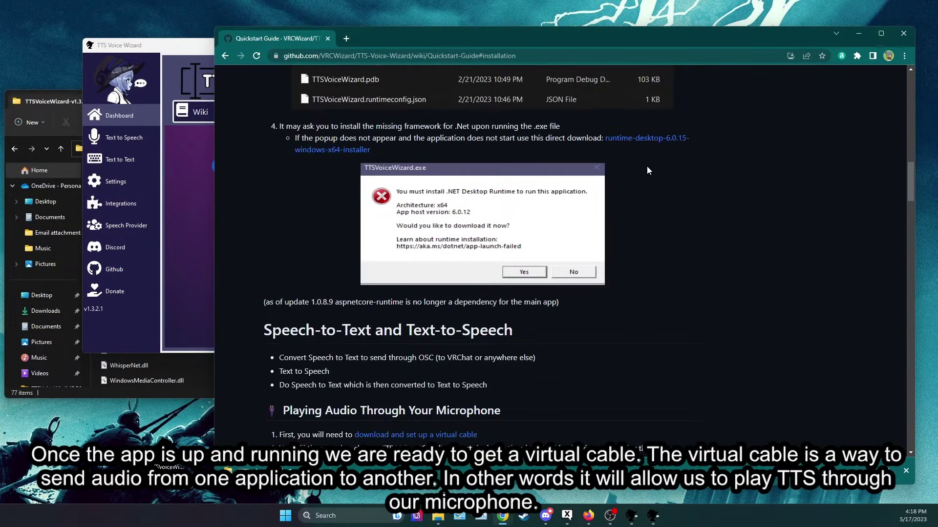
{"action": "scroll", "coordinate": [644, 166], "scroll_direction": "down", "scroll_amount": 4}
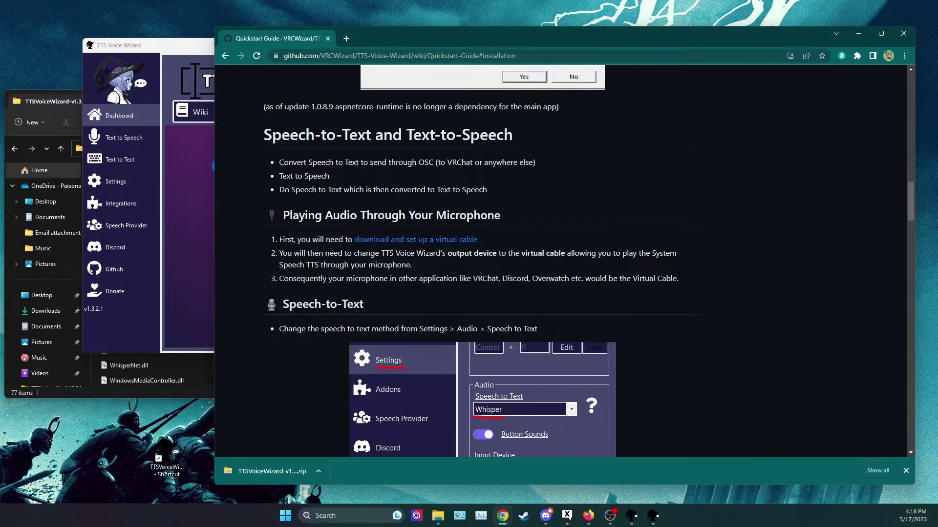
{"action": "left_click", "coordinate": [447, 241]}
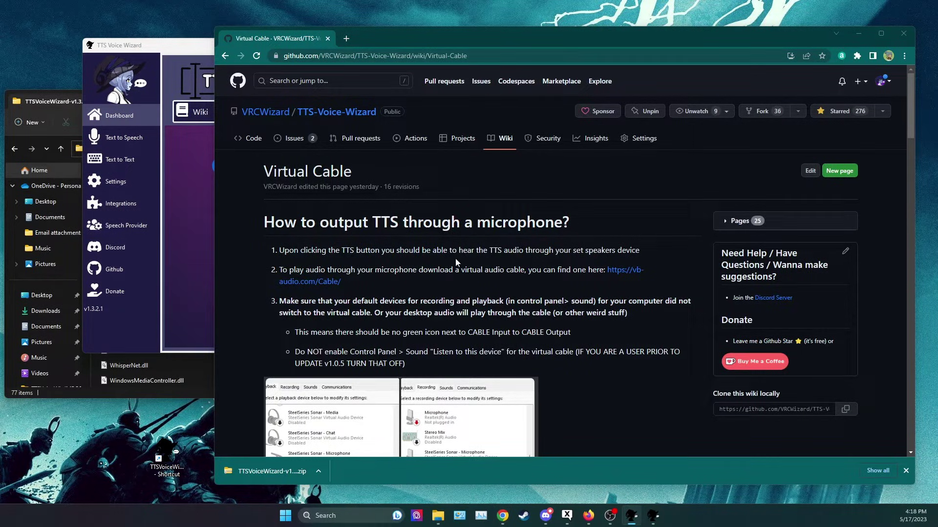
Open the vb-audio.com/Cable link in a separate tab and download the Windows driver package VBCABLE_Driver_Pack43.zip.
{"action": "right_click", "coordinate": [626, 271]}
{"action": "left_click", "coordinate": [652, 277]}
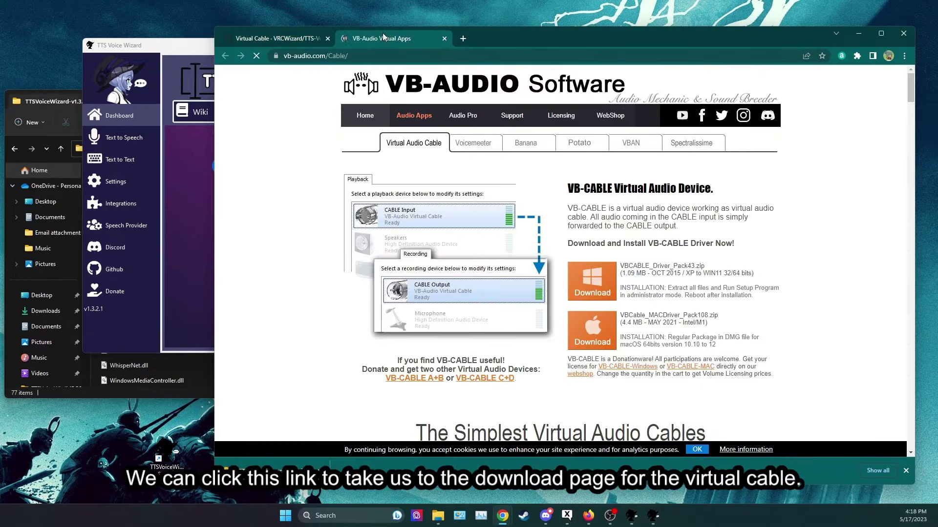
{"action": "left_click", "coordinate": [381, 38]}
{"action": "left_click", "coordinate": [615, 292]}
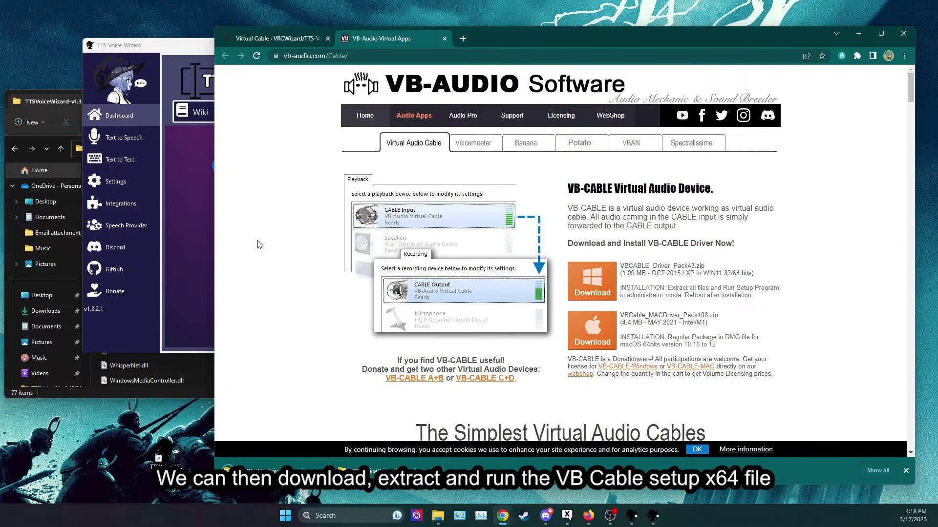
Go to the tutorial folder in File Explorer and move the downloaded VBCABLE_Driver_Pack43 zip from the browser into it.
{"action": "left_click", "coordinate": [61, 95]}
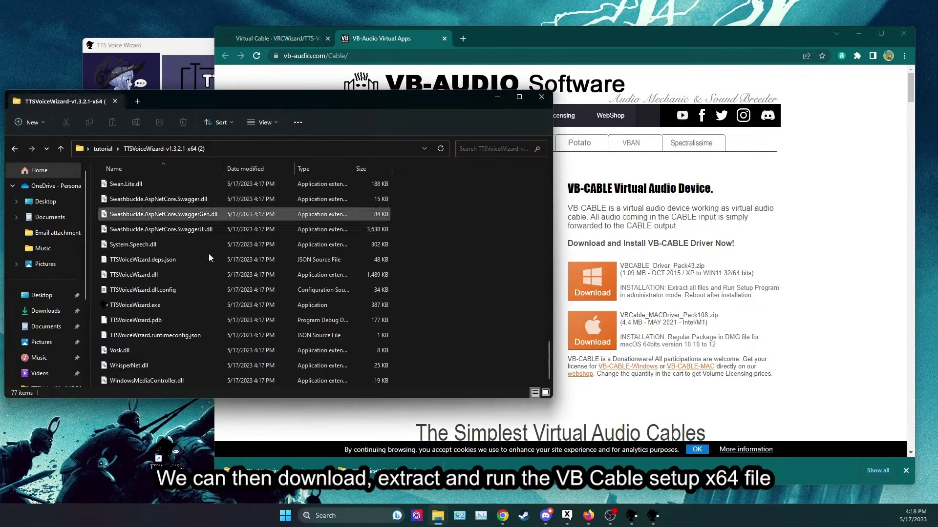
{"action": "left_click", "coordinate": [244, 467]}
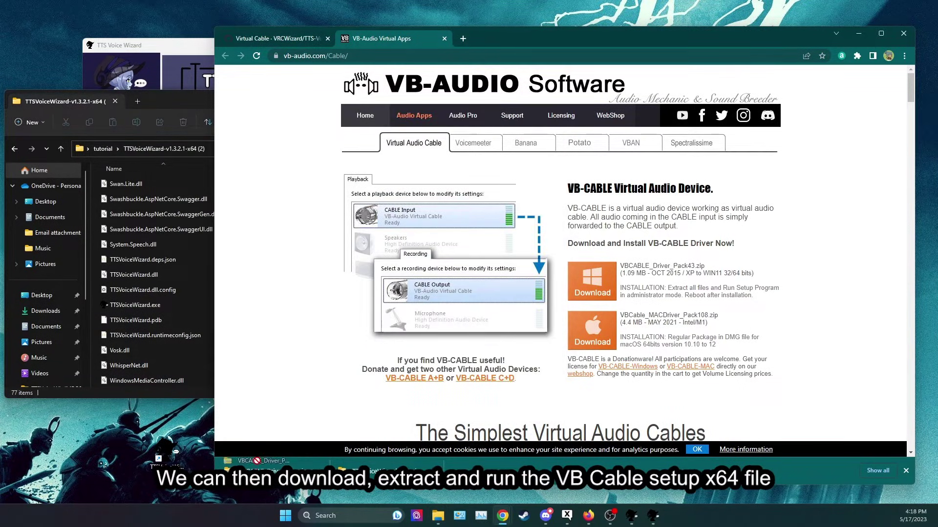
{"action": "left_click", "coordinate": [102, 148]}
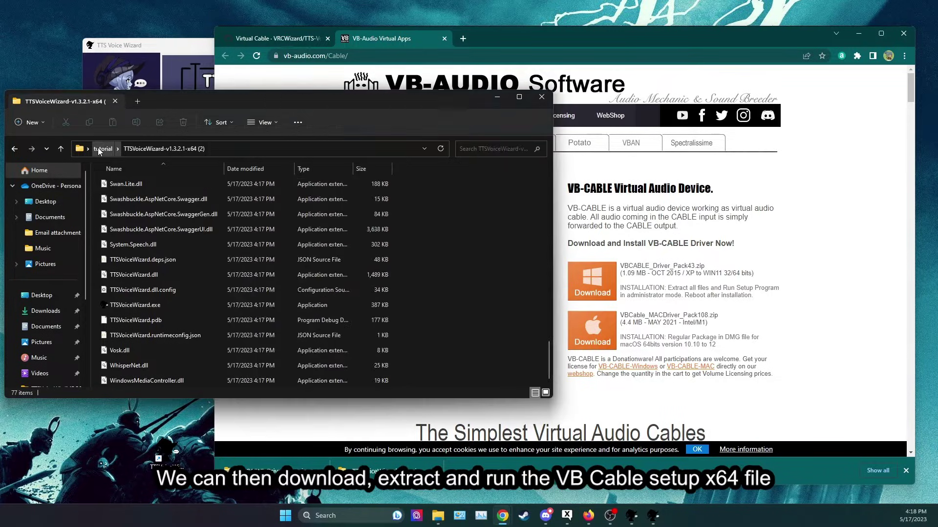
{"action": "left_click_drag", "start_coordinate": [267, 471], "coordinate": [159, 310]}
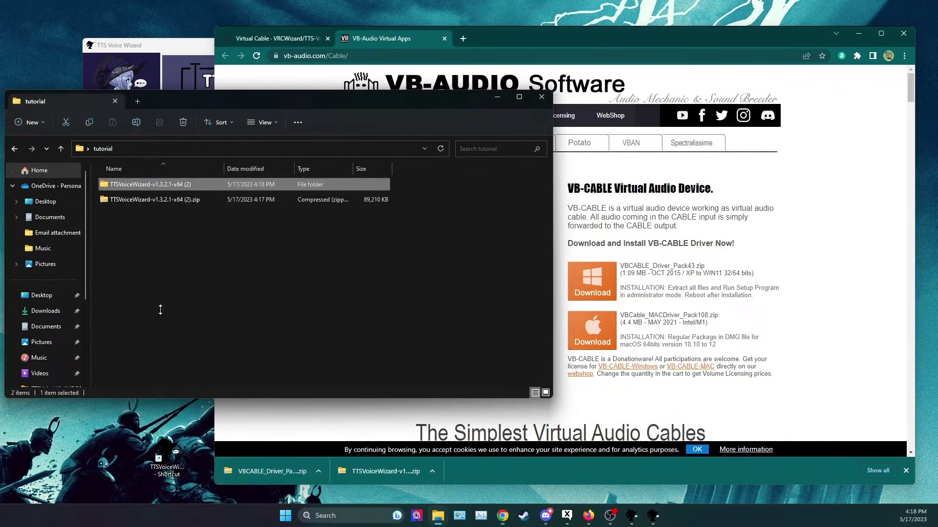
Extract the VBCABLE_Driver_Pack43 zip in the tutorial folder to the suggested destination.
{"action": "right_click", "coordinate": [143, 213]}
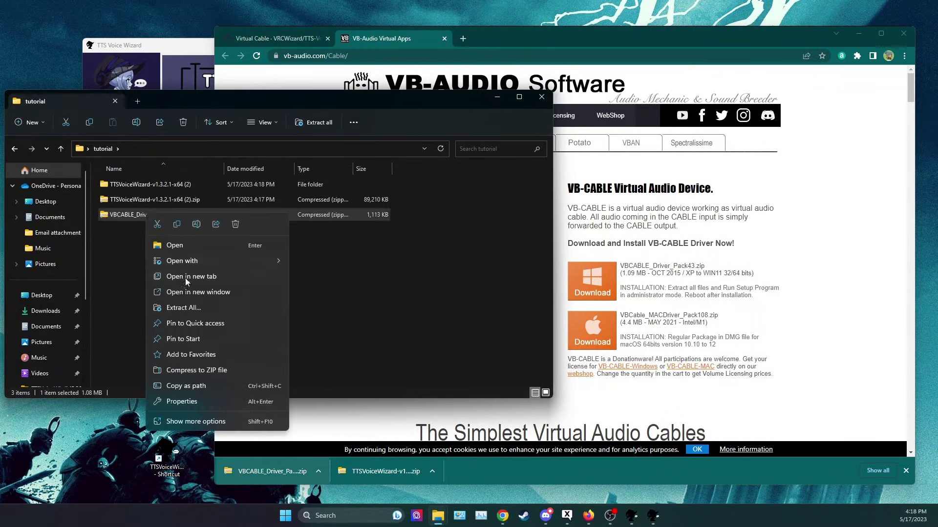
{"action": "left_click", "coordinate": [184, 308]}
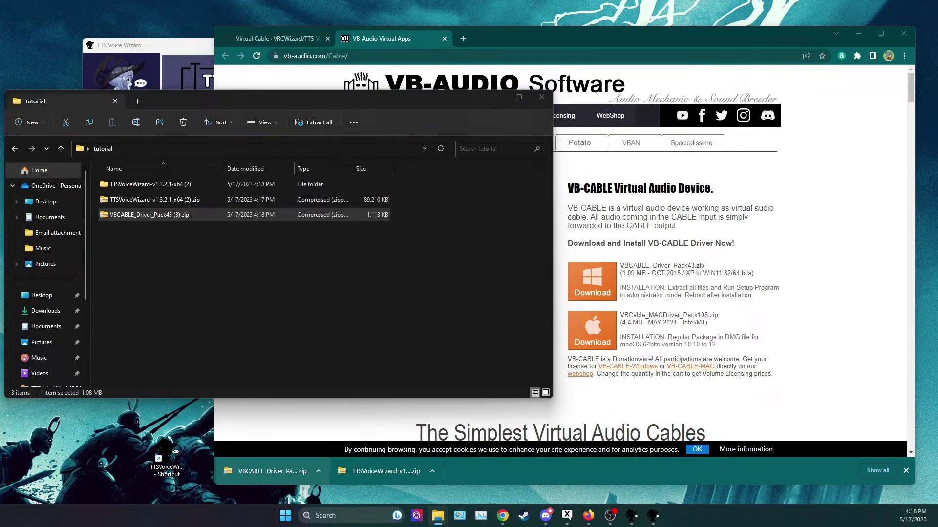
{"action": "left_click", "coordinate": [331, 371]}
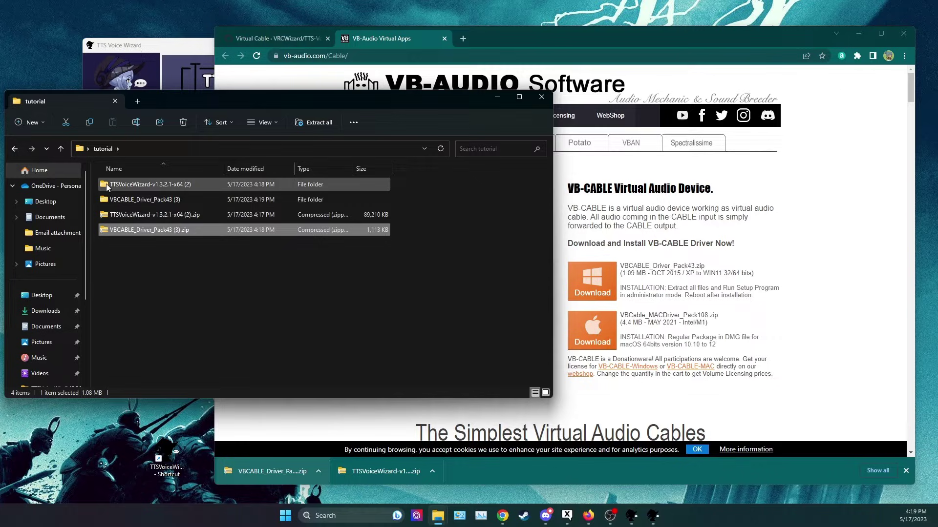
Run VBCABLE_Setup_x64.exe from the extracted VBCABLE_Driver_Pack43 folder.
{"action": "double_click", "coordinate": [134, 199]}
{"action": "scroll", "coordinate": [157, 283], "scroll_direction": "down", "scroll_amount": 5}
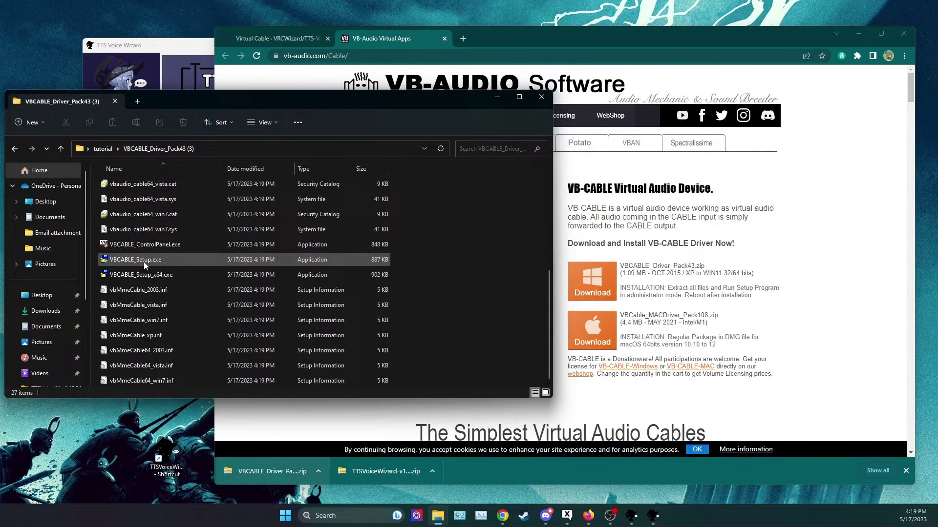
{"action": "double_click", "coordinate": [141, 275]}
{"action": "left_click", "coordinate": [474, 459]}
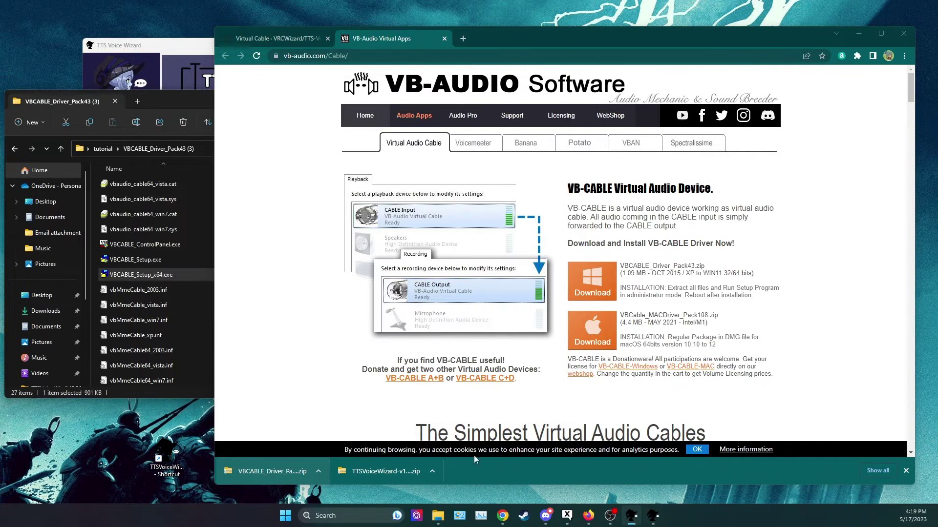
Switch to TTS Voice Wizard, refresh the audio devices in its settings, and set the 2nd output device to CABLE Input (VB-Audio Virtual Cable).
{"action": "left_click", "coordinate": [653, 516]}
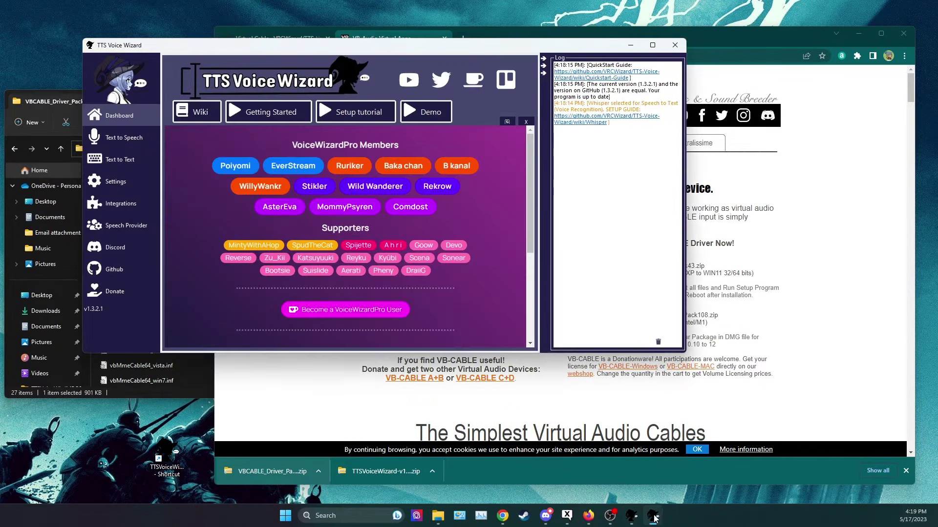
{"action": "left_click", "coordinate": [133, 184]}
{"action": "scroll", "coordinate": [300, 262], "scroll_direction": "down", "scroll_amount": 3}
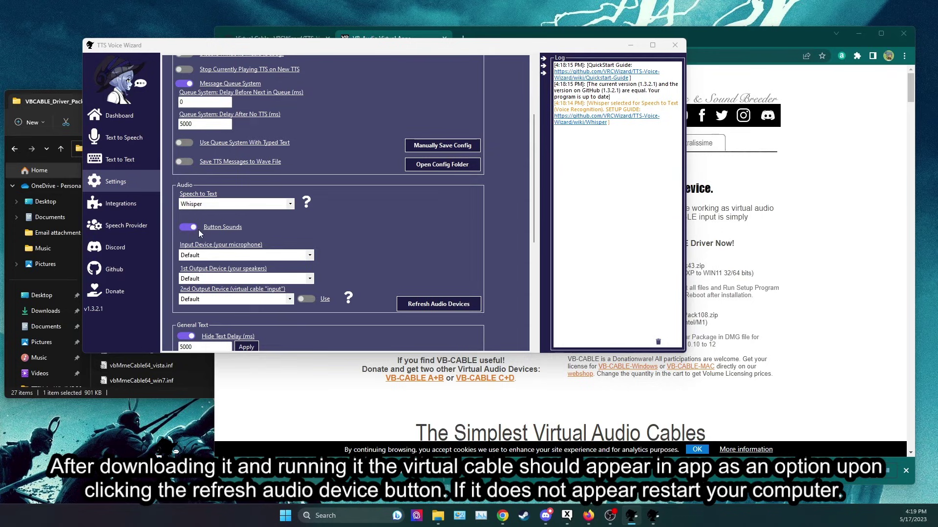
{"action": "left_click", "coordinate": [415, 306]}
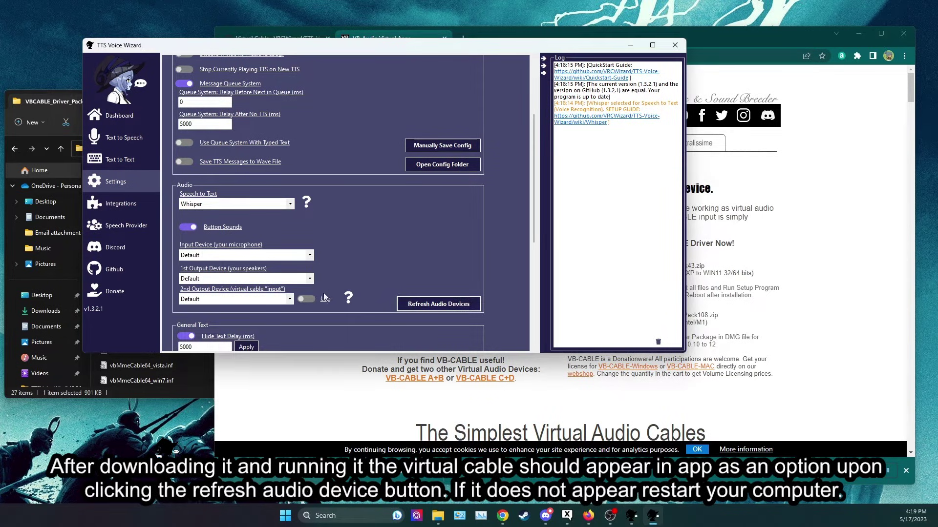
{"action": "left_click", "coordinate": [275, 300]}
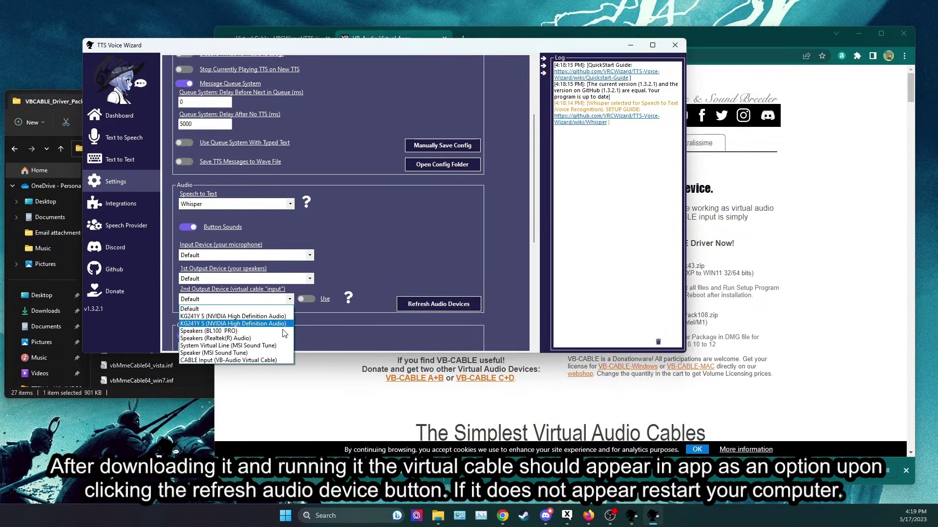
{"action": "left_click", "coordinate": [256, 360]}
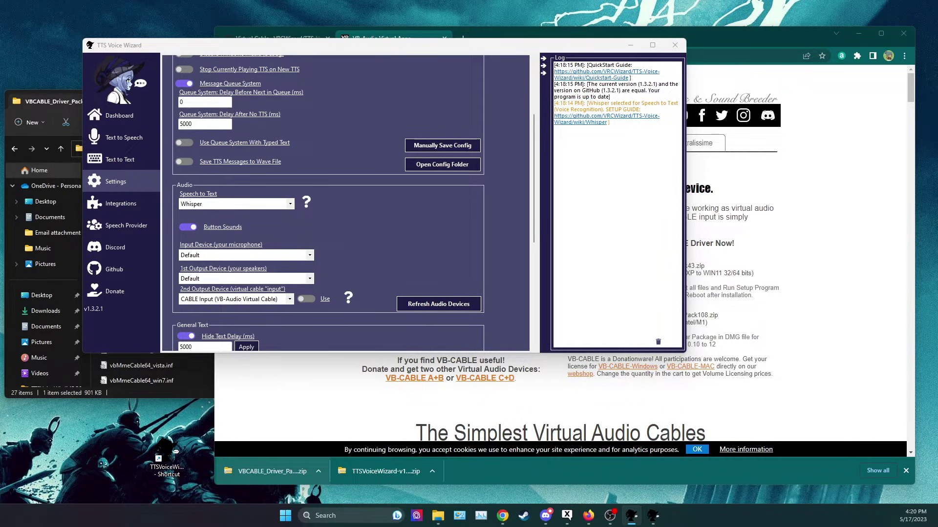
Set the input device to Microphone (Razer Seiren Mini) and the 1st output device to Speakers (BL100 PRO).
{"action": "left_click", "coordinate": [195, 255]}
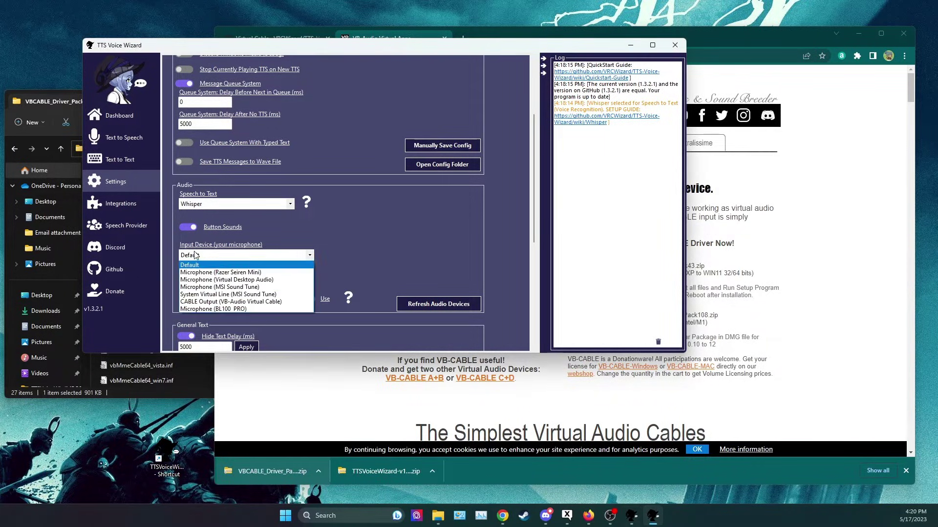
{"action": "left_click", "coordinate": [213, 273]}
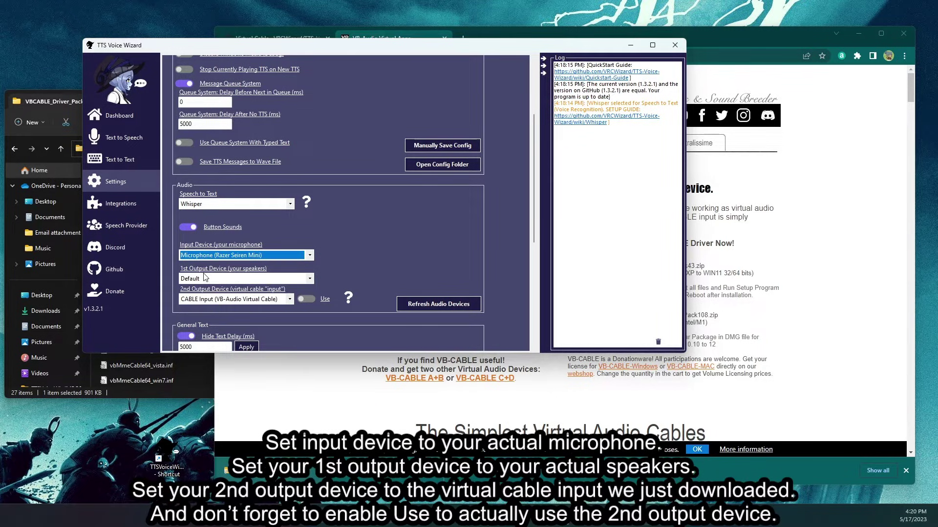
{"action": "left_click", "coordinate": [242, 280]}
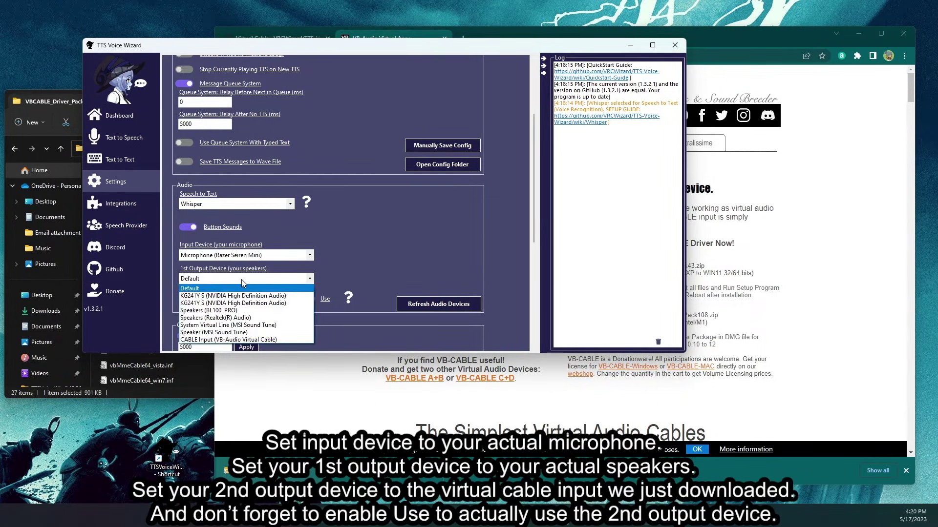
{"action": "left_click", "coordinate": [233, 311]}
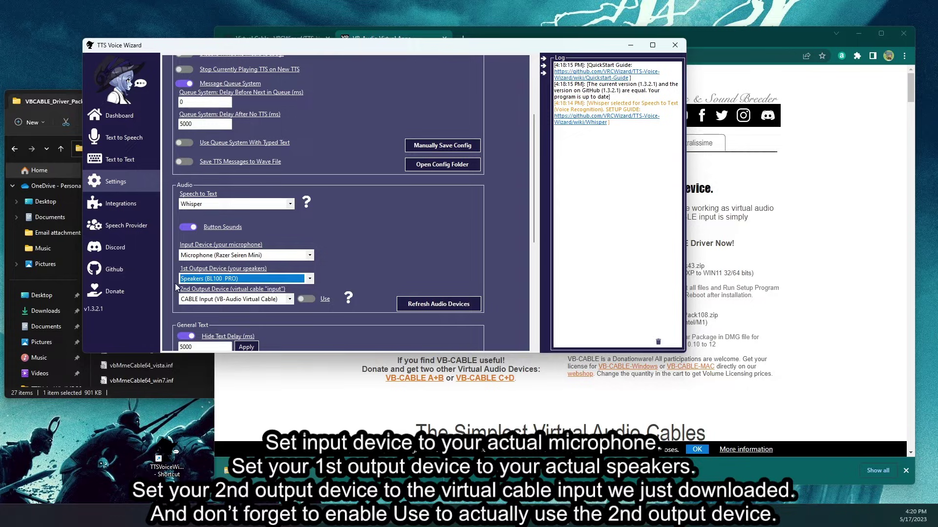
Keep CABLE Input (VB-Audio Virtual Cable) as the 2nd output device and enable its use.
{"action": "left_click", "coordinate": [199, 298]}
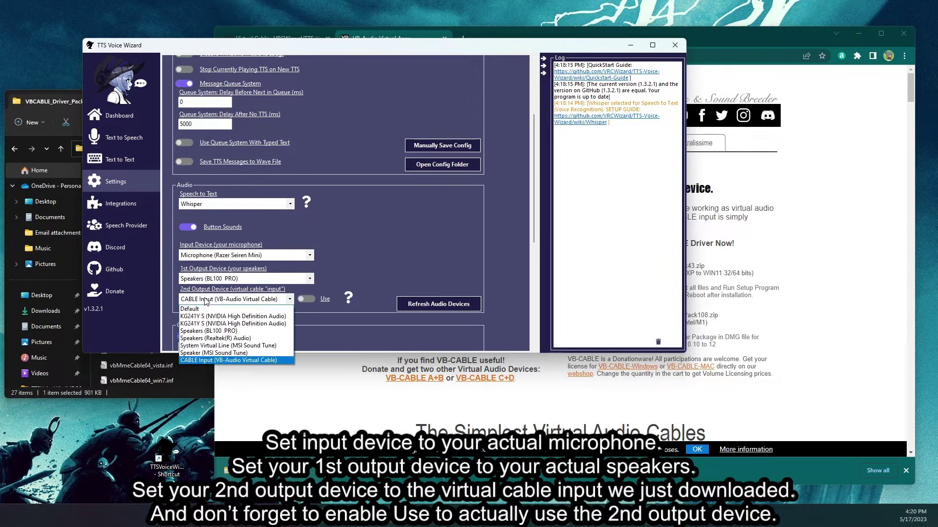
{"action": "left_click", "coordinate": [216, 360]}
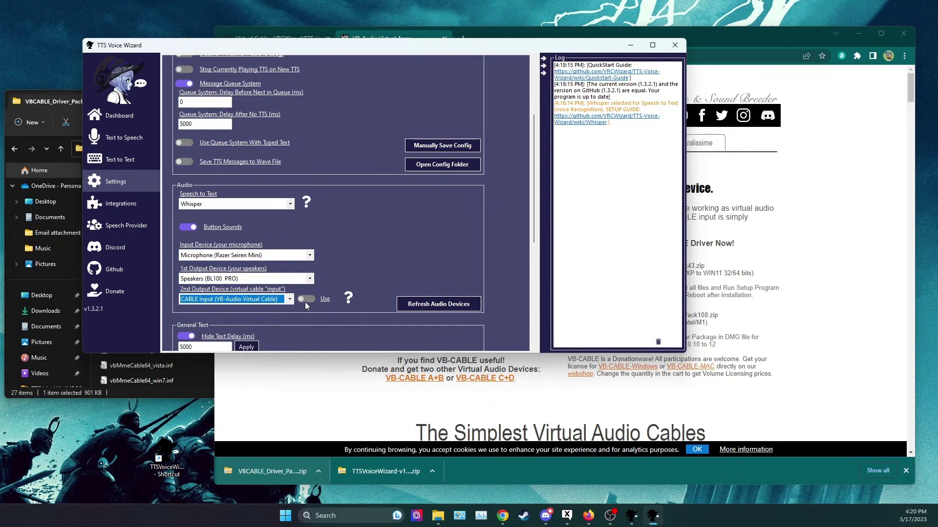
{"action": "left_click", "coordinate": [305, 300]}
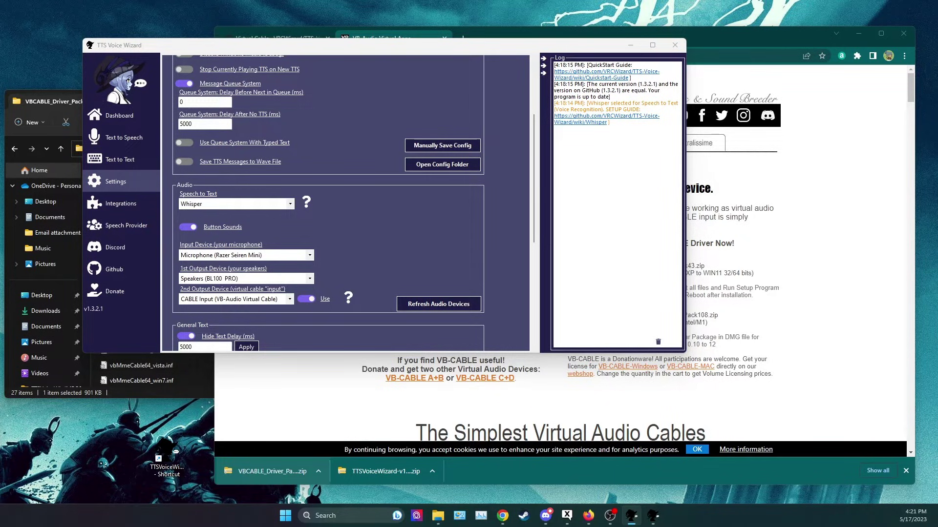
In Discord's voice settings, set the input device to CABLE Output (VB-Audio Virtual Cable), and move the Discord window out of the way.
{"action": "left_click_drag", "start_coordinate": [0, 148], "coordinate": [429, 106]}
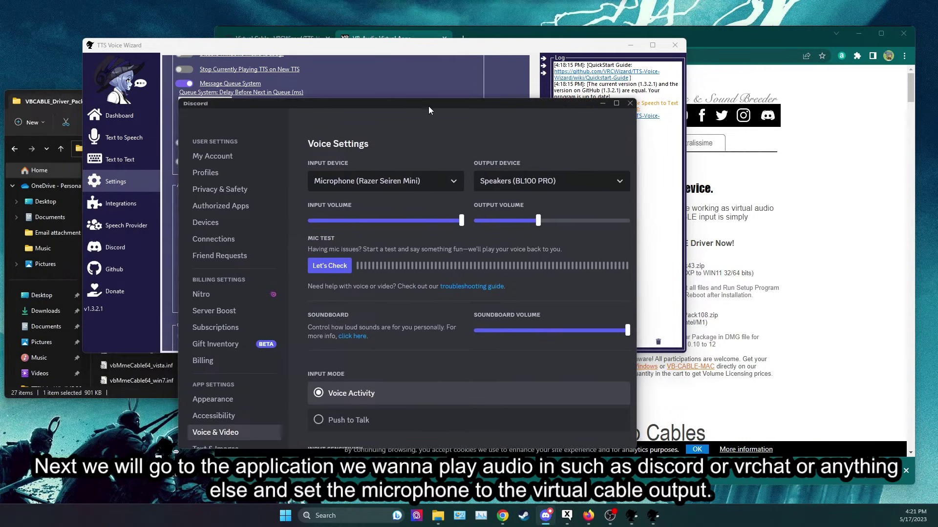
{"action": "left_click", "coordinate": [434, 183]}
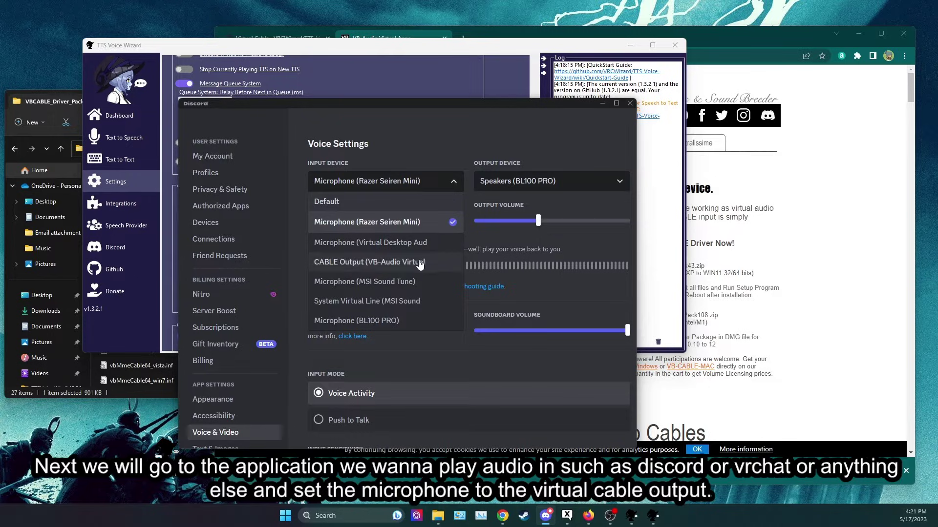
{"action": "left_click", "coordinate": [395, 264]}
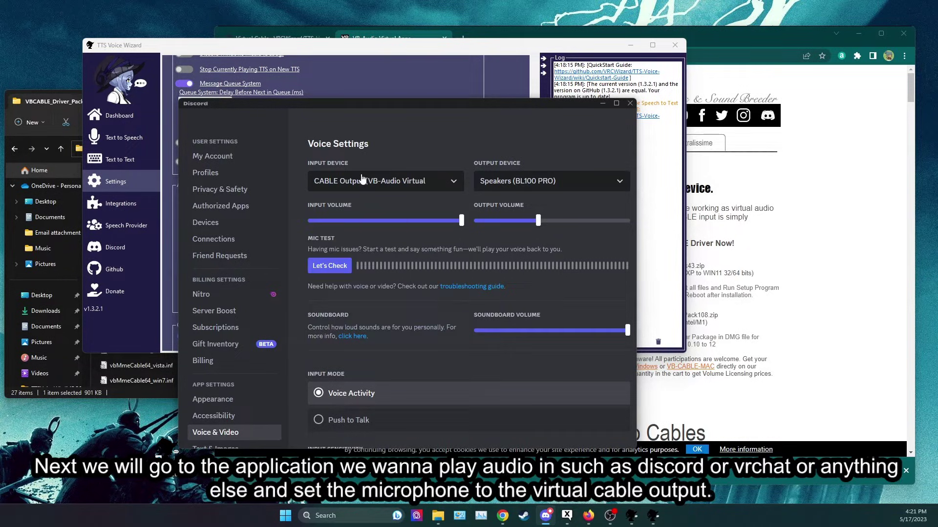
{"action": "left_click_drag", "start_coordinate": [351, 106], "coordinate": [0, 111]}
In TTS Voice Wizard's Text to Speech page, replace the sample text with "hello world" and play it.
{"action": "left_click", "coordinate": [121, 142]}
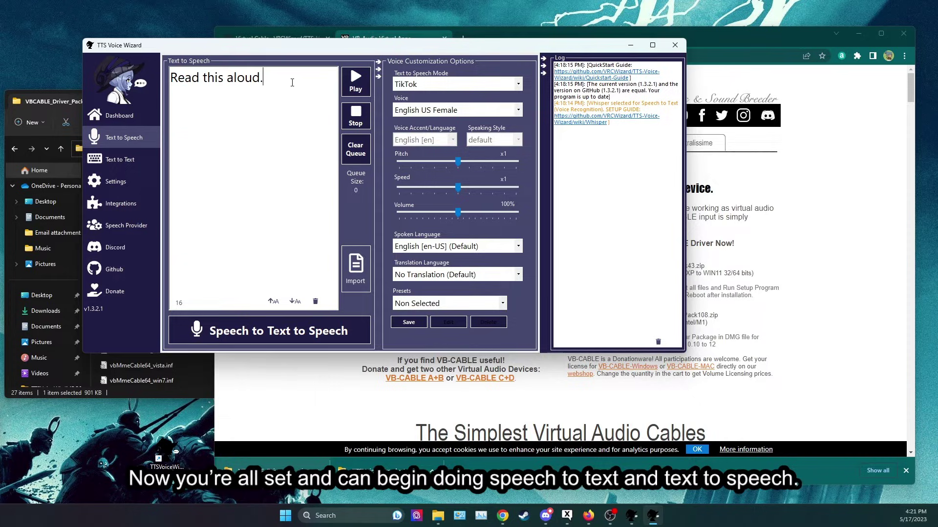
{"action": "left_click_drag", "start_coordinate": [291, 81], "coordinate": [164, 79]}
{"action": "key", "text": "BackSpace"}
{"action": "type", "text": "hello world"}
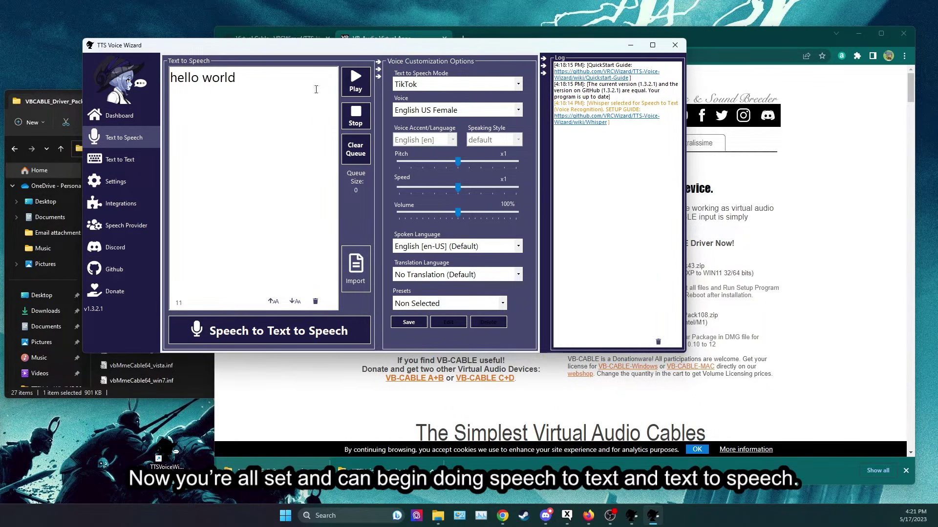
{"action": "left_click", "coordinate": [349, 87]}
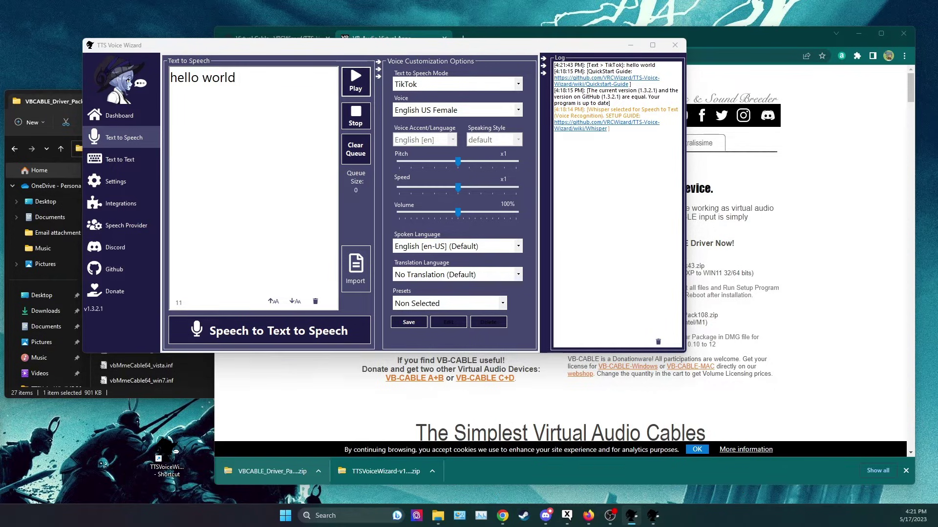
Start Speech to Text to Speech to install the default Whisper model, and dismiss the download notice.
{"action": "left_click", "coordinate": [302, 333]}
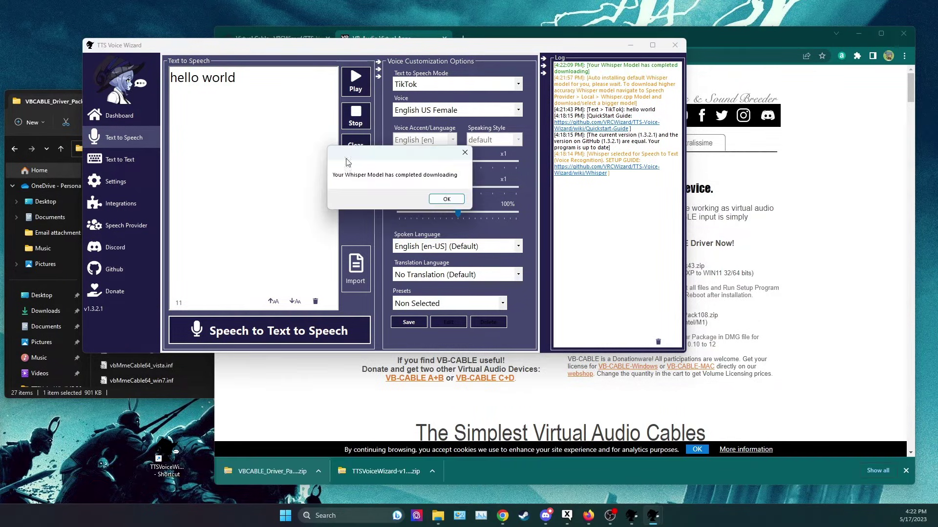
{"action": "left_click", "coordinate": [446, 205]}
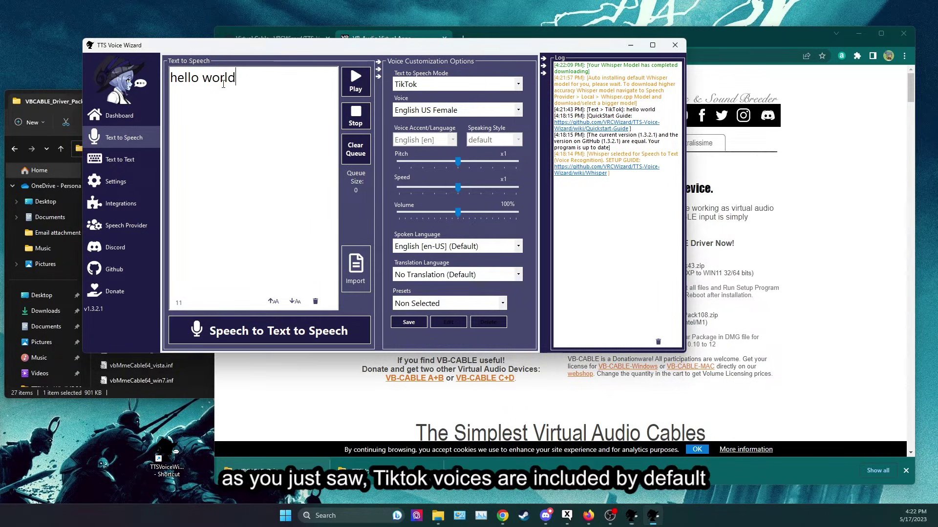
Replace the text-to-speech text with "pog" and have it spoken with the TikTok voice.
{"action": "left_click", "coordinate": [249, 81]}
{"action": "key", "text": "ctrl+a"}
{"action": "key", "text": "BackSpace"}
{"action": "type", "text": "pog"}
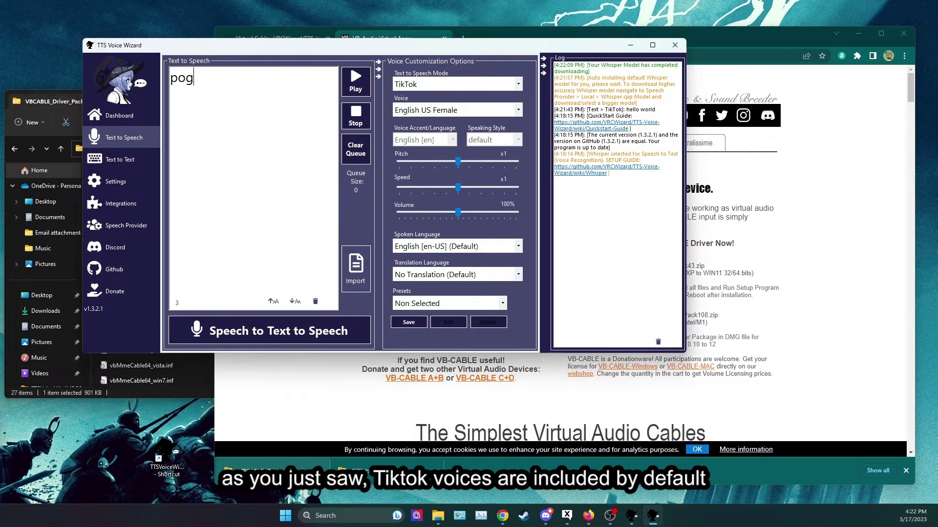
{"action": "key", "text": "Return"}
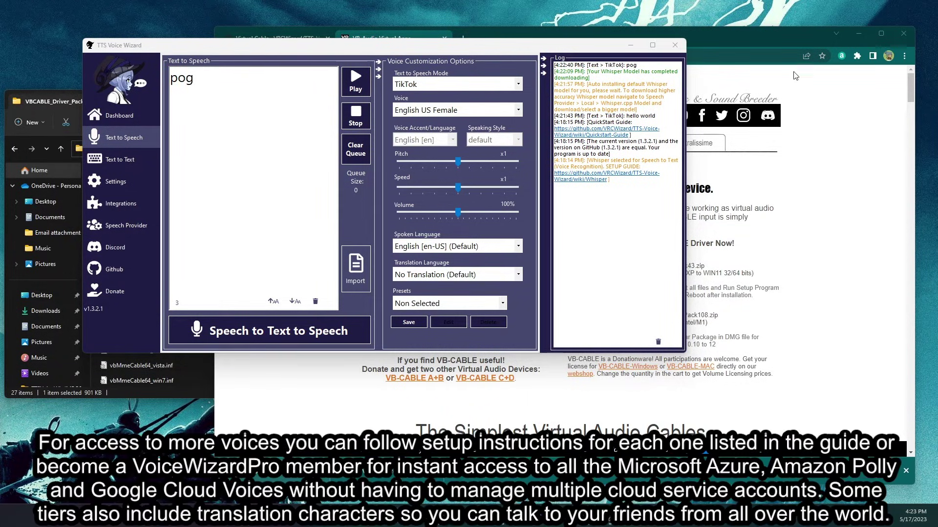
Return to the Quickstart Guide in the browser and view its VoiceWizardPro section.
{"action": "left_click", "coordinate": [741, 35]}
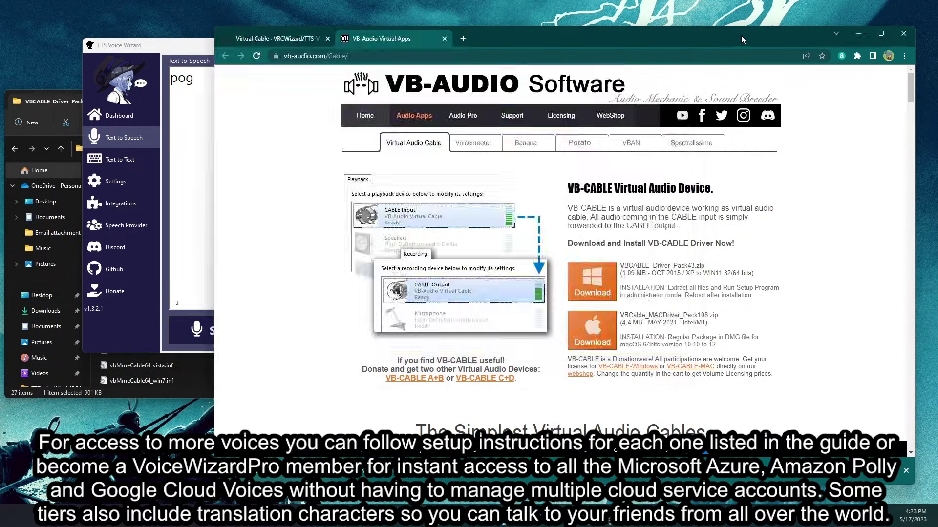
{"action": "left_click", "coordinate": [285, 42]}
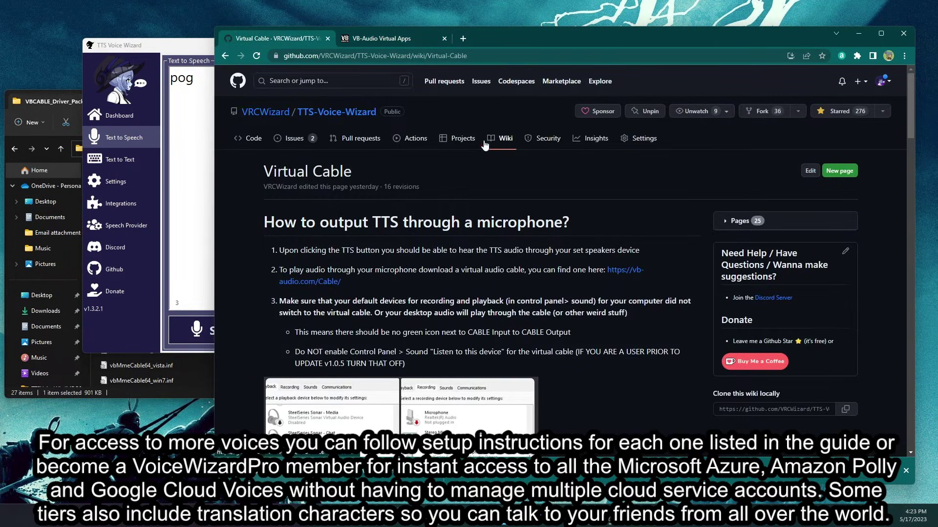
{"action": "left_click", "coordinate": [227, 58]}
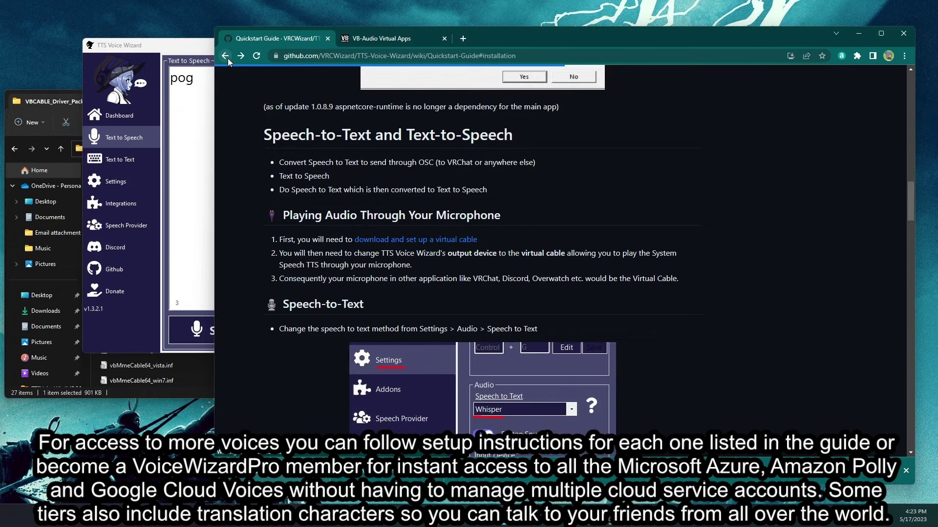
{"action": "scroll", "coordinate": [394, 121], "scroll_direction": "up", "scroll_amount": 15}
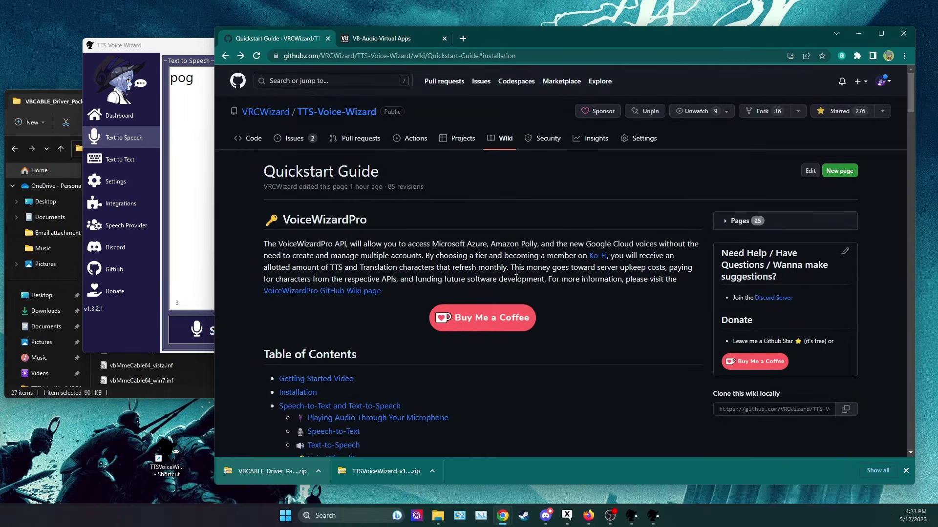
Open the Ko-fi membership page from the Quickstart Guide in a new tab and review the tiers from Acolyte to Deity.
{"action": "right_click", "coordinate": [599, 256]}
{"action": "left_click", "coordinate": [610, 262]}
{"action": "left_click", "coordinate": [494, 37]}
{"action": "scroll", "coordinate": [635, 281], "scroll_direction": "down", "scroll_amount": 4}
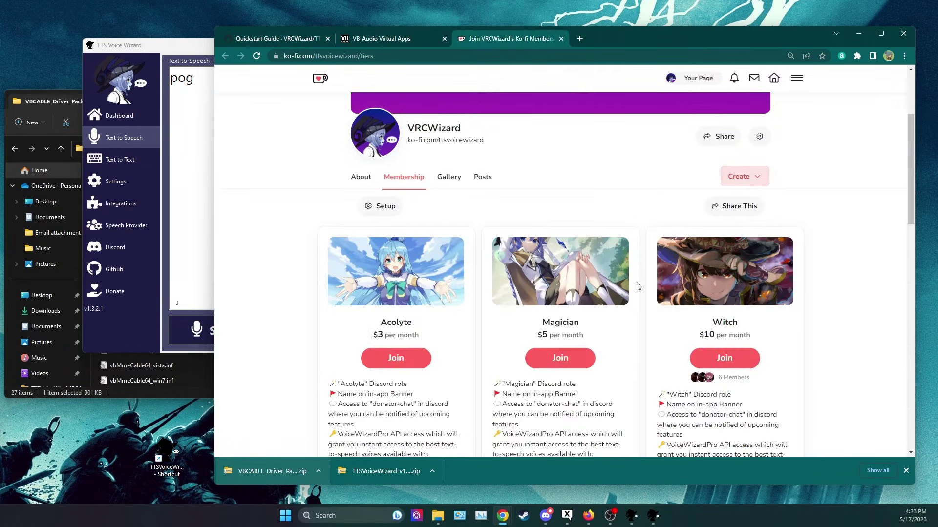
{"action": "scroll", "coordinate": [638, 286], "scroll_direction": "down", "scroll_amount": 3}
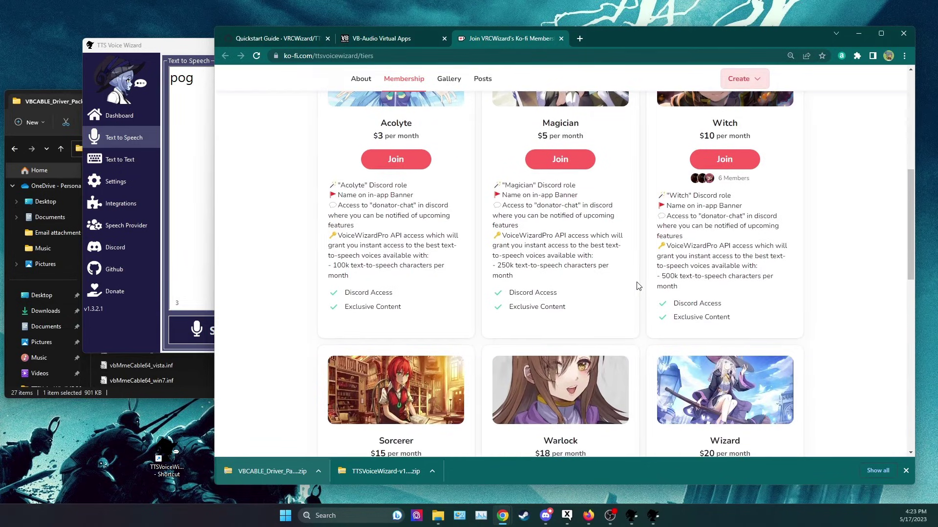
{"action": "scroll", "coordinate": [638, 285], "scroll_direction": "down", "scroll_amount": 5}
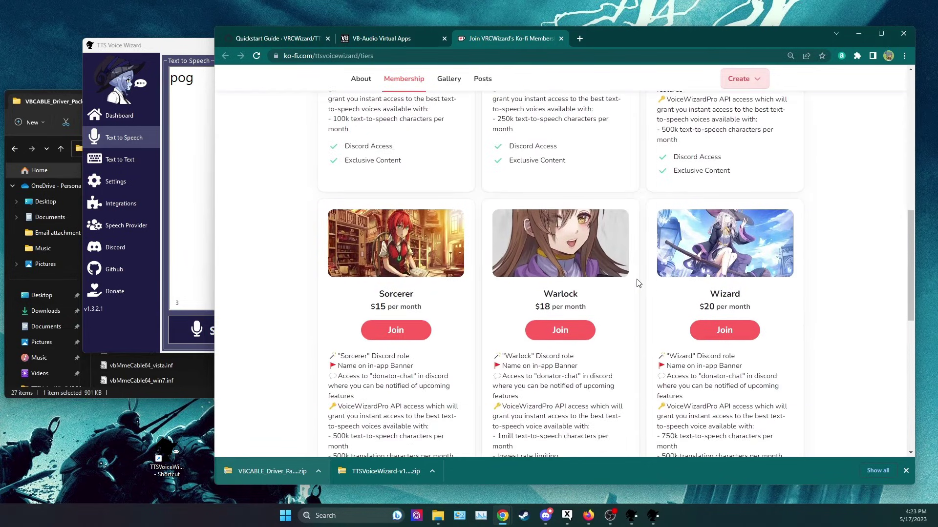
{"action": "scroll", "coordinate": [637, 282], "scroll_direction": "down", "scroll_amount": 6}
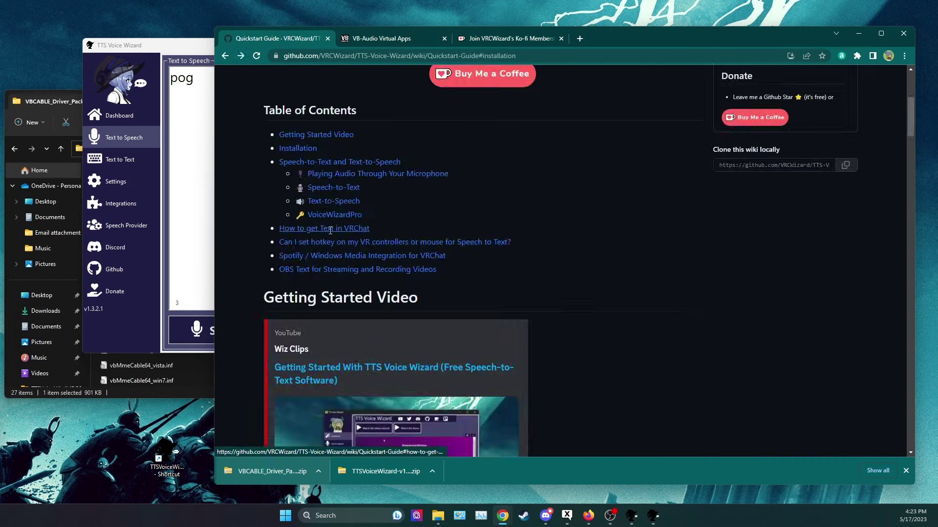
In the Quickstart Guide, go to "How to get Text in VRChat", open the Text for VRChat Setup Guide, and review its OSC instructions.
{"action": "left_click", "coordinate": [329, 229]}
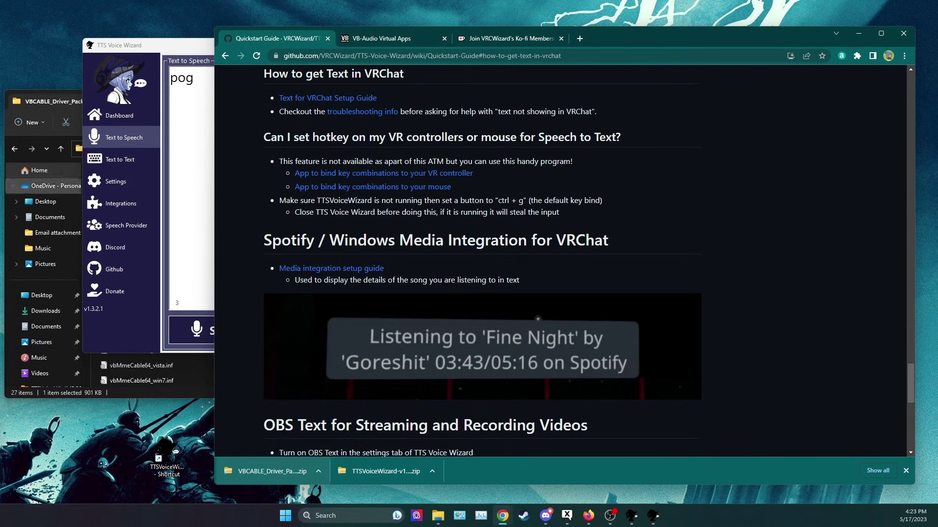
{"action": "scroll", "coordinate": [337, 201], "scroll_direction": "up", "scroll_amount": 2}
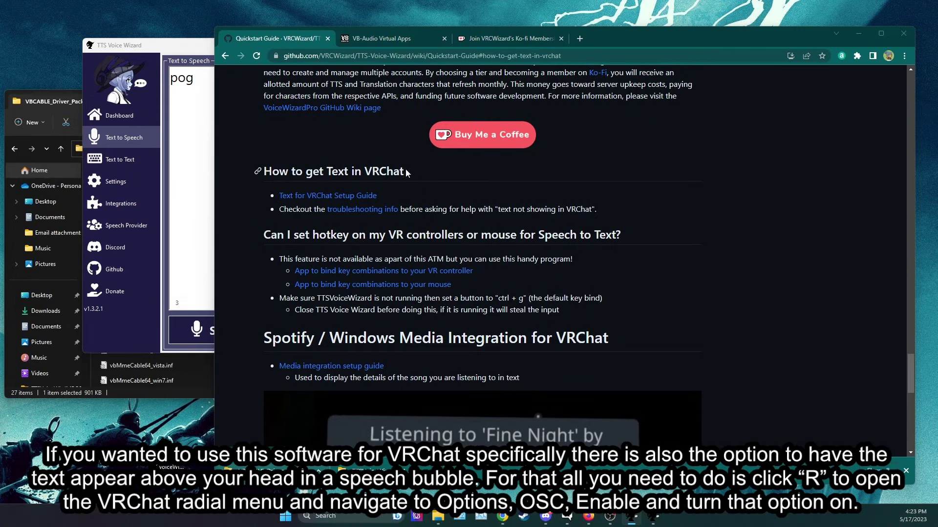
{"action": "left_click", "coordinate": [318, 196]}
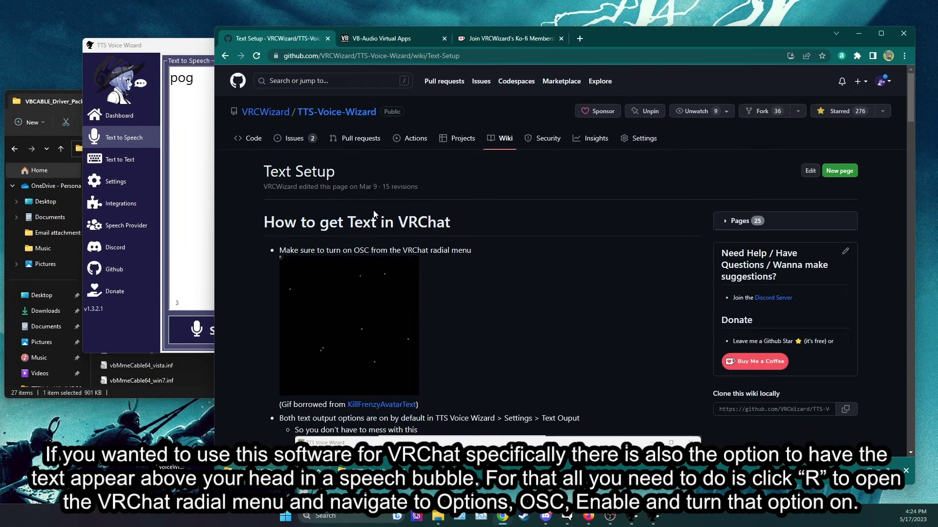
{"action": "scroll", "coordinate": [374, 210], "scroll_direction": "down", "scroll_amount": 1}
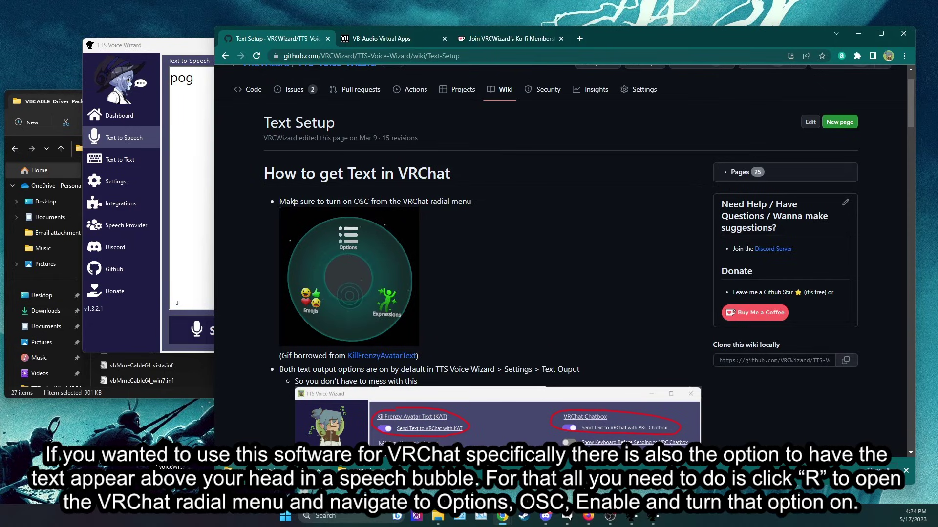
{"action": "left_click_drag", "start_coordinate": [277, 202], "coordinate": [343, 201]}
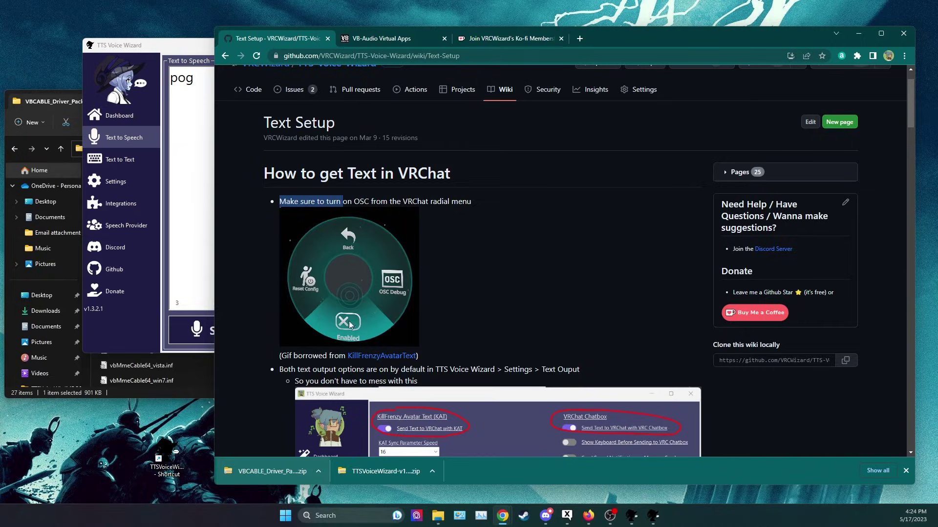
{"action": "scroll", "coordinate": [483, 257], "scroll_direction": "down", "scroll_amount": 3}
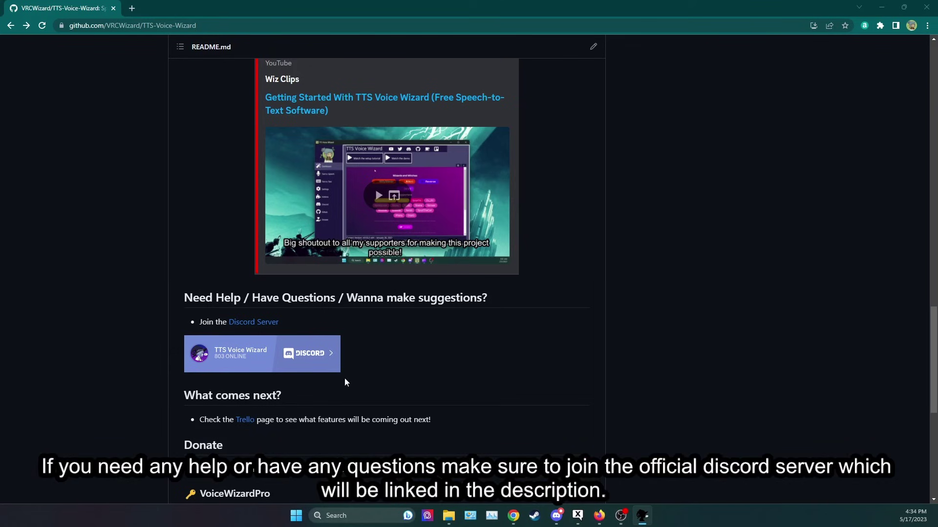
Follow the TTS Voice Wizard Discord server link in the repository README, and return to the Ko-fi membership tiers.
{"action": "left_click", "coordinate": [263, 353]}
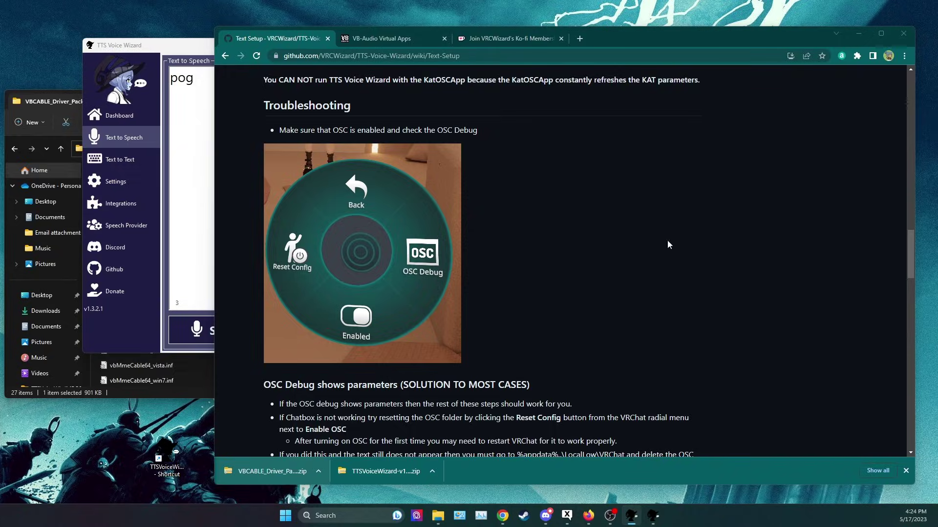
{"action": "left_click", "coordinate": [500, 36]}
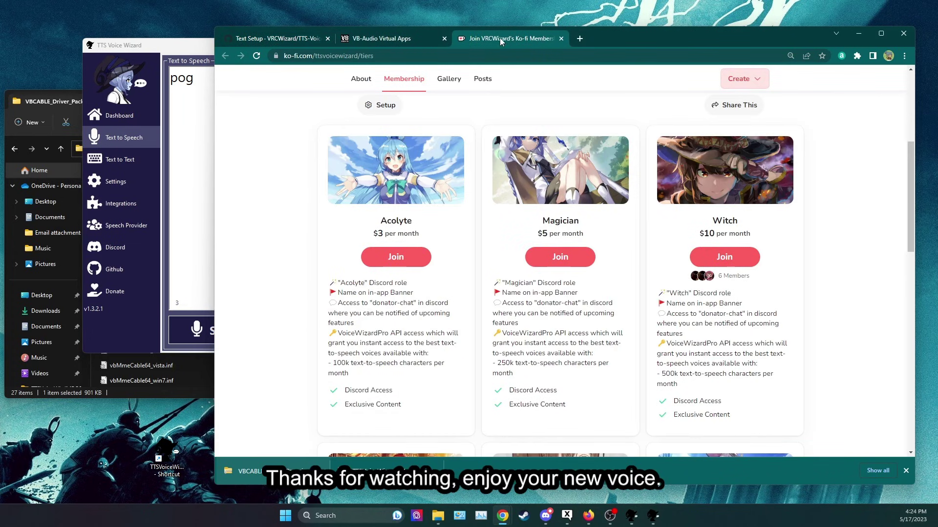